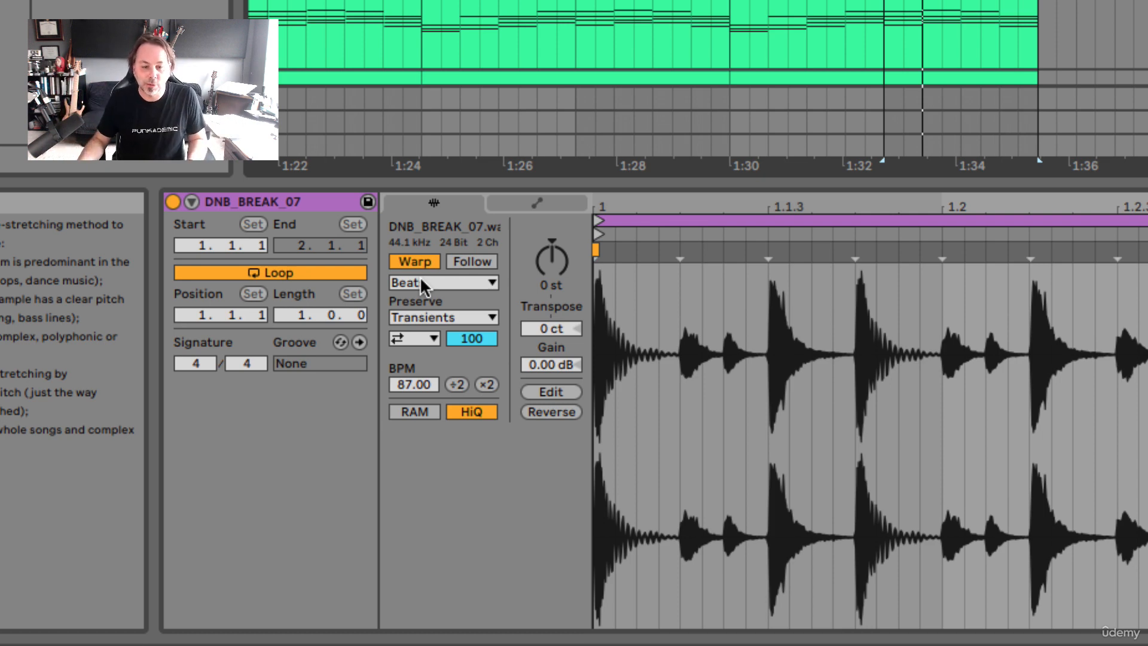
Switch the DNB_BREAK_07 clip's warp mode to Tones and back to Beats
{"action": "left_click", "coordinate": [421, 281]}
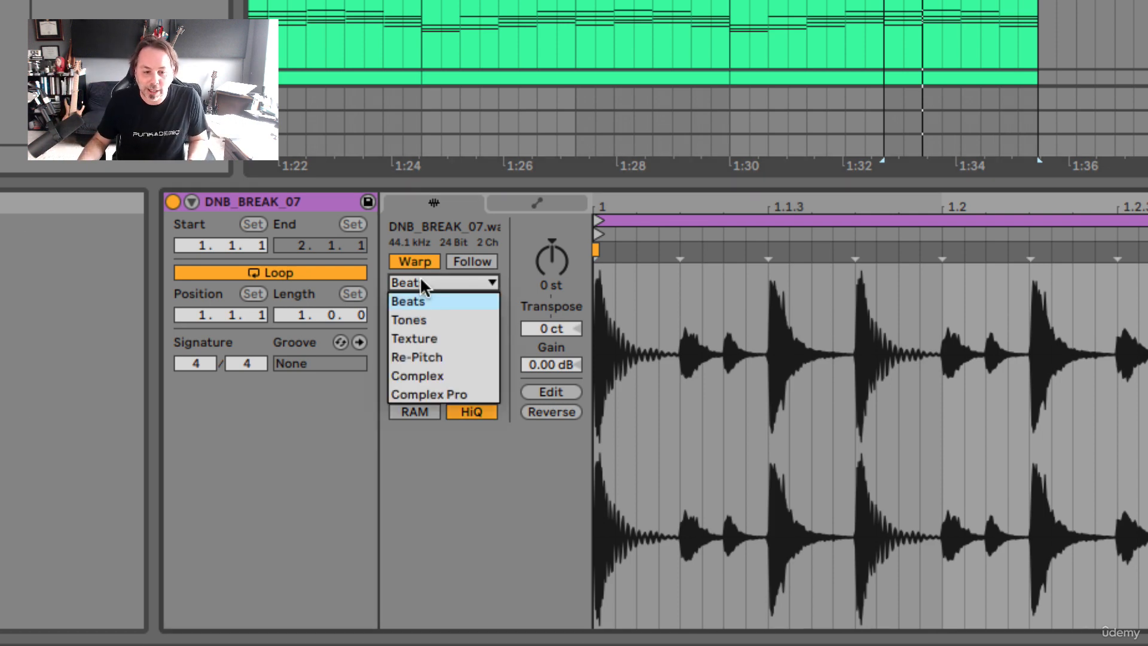
{"action": "left_click", "coordinate": [447, 318]}
{"action": "left_click", "coordinate": [451, 283]}
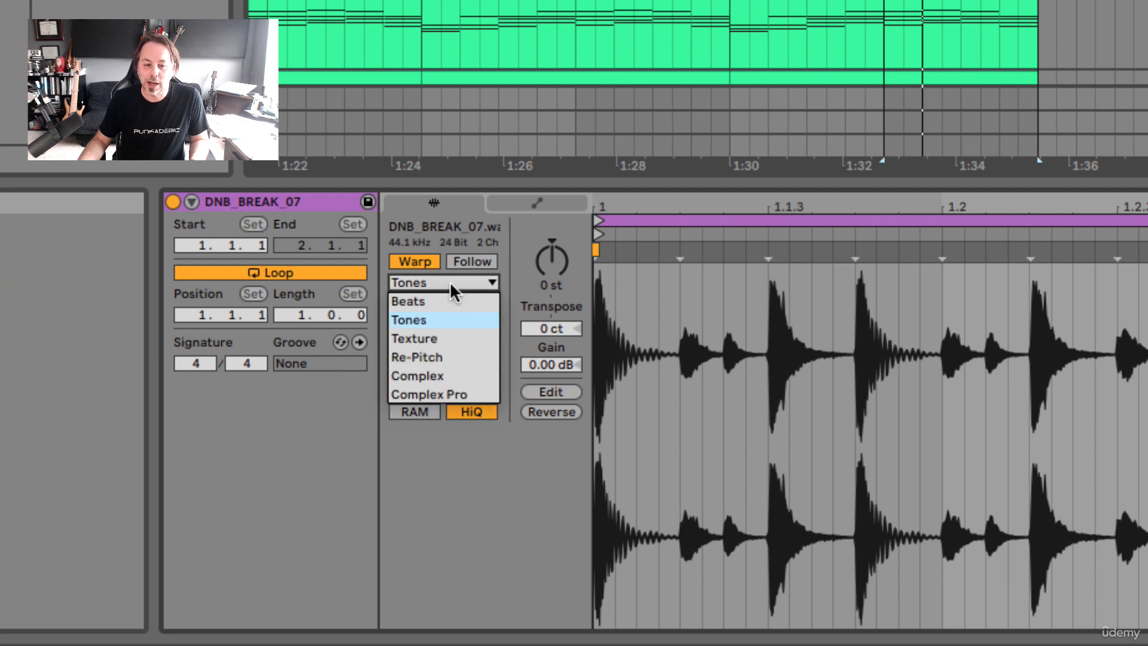
{"action": "left_click", "coordinate": [450, 297]}
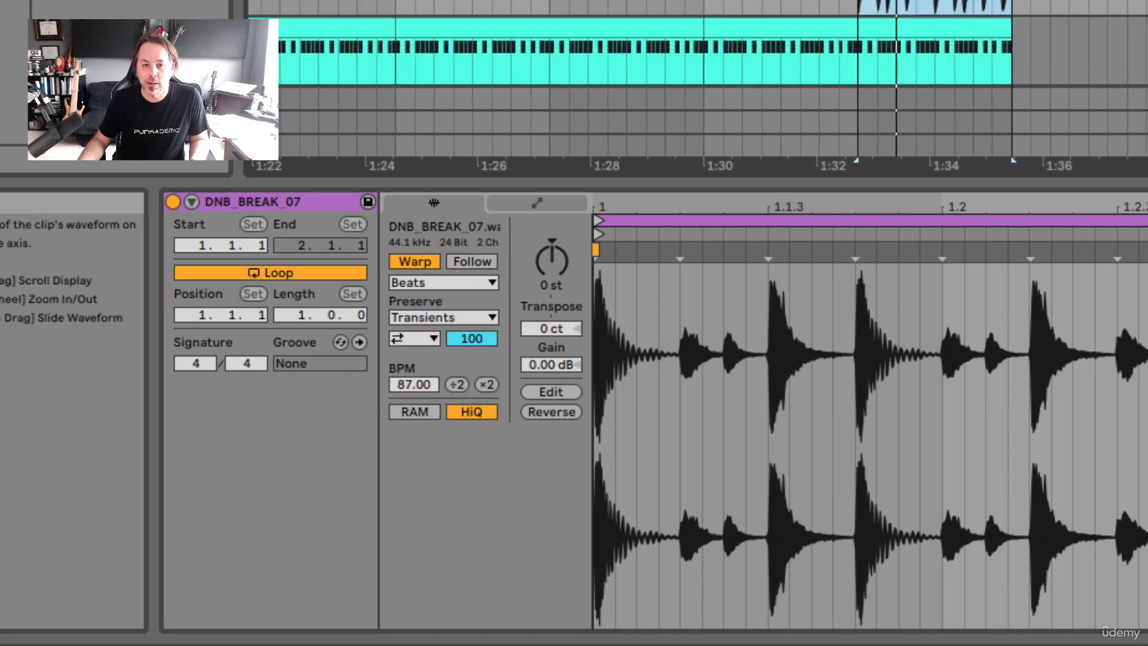
Open the vocal clip AA_TheLeastOfThese_Stem_Vox to show its waveform in the sample editor
{"action": "scroll", "coordinate": [697, 84], "scroll_direction": "up", "scroll_amount": 10}
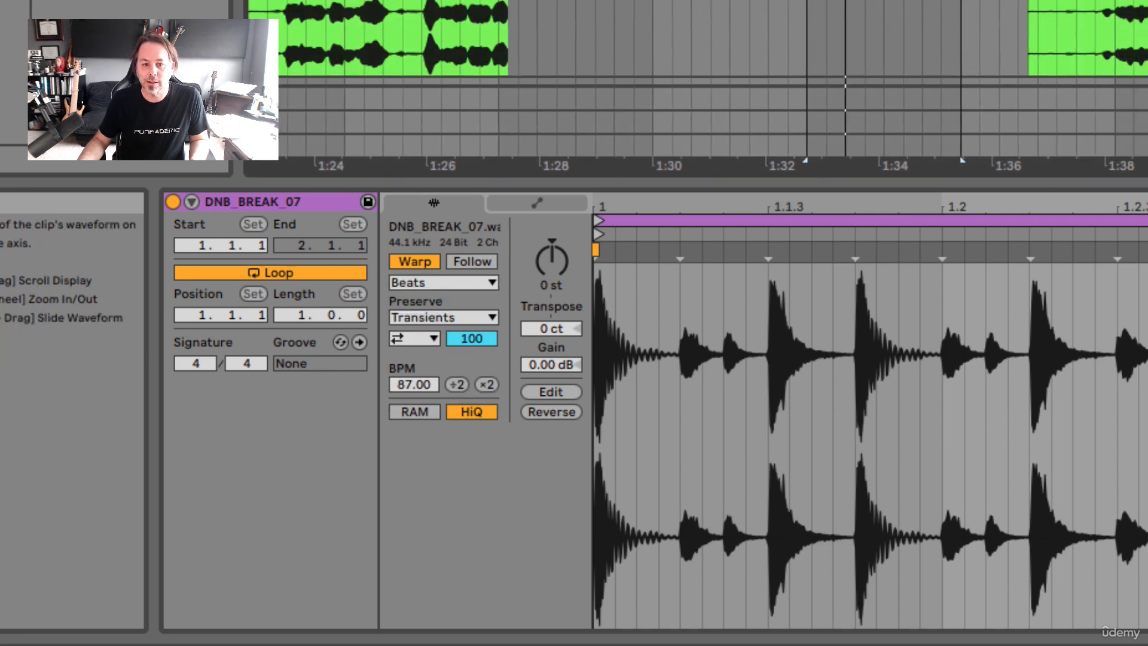
{"action": "scroll", "coordinate": [697, 84], "scroll_direction": "down", "scroll_amount": 10}
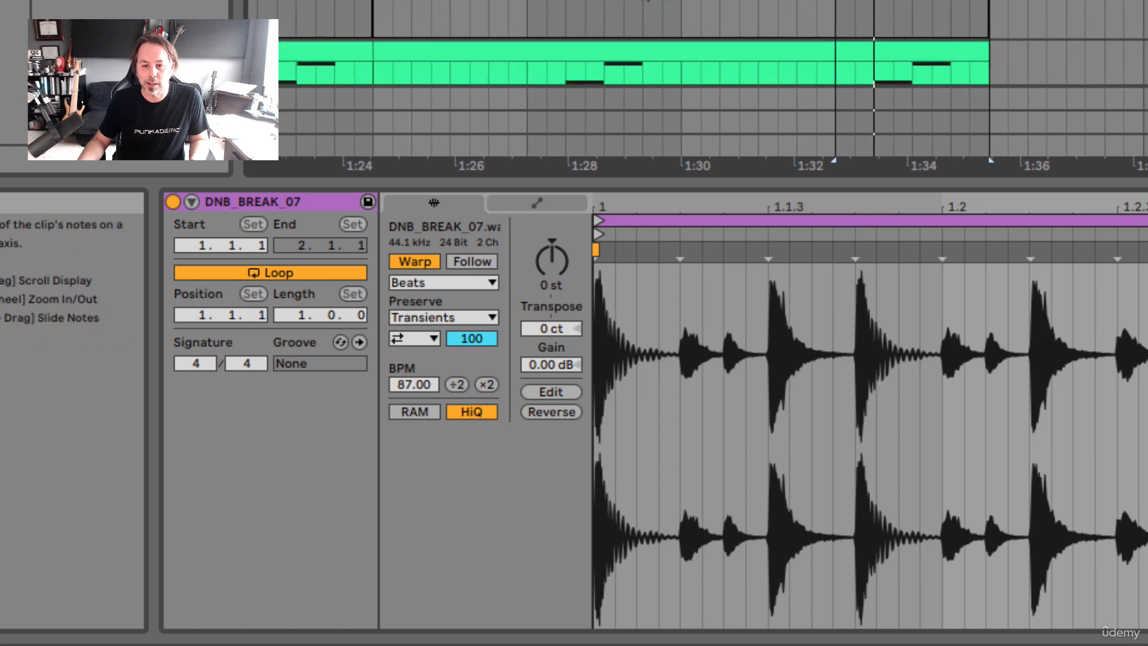
{"action": "left_click", "coordinate": [717, 2]}
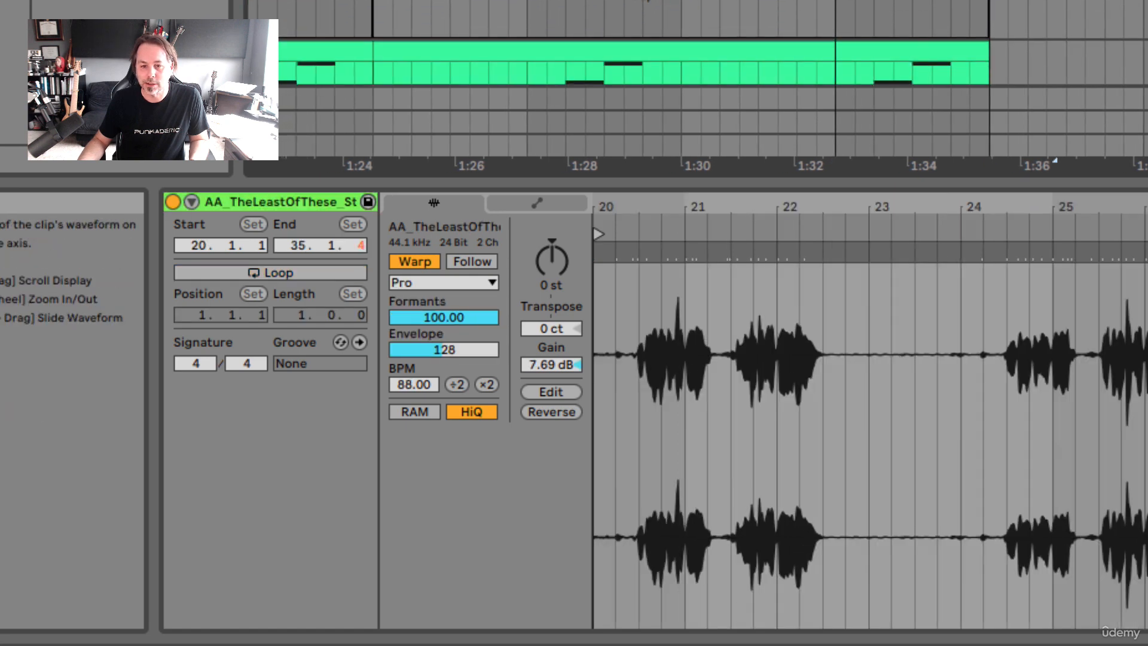
{"action": "scroll", "coordinate": [870, 412], "scroll_direction": "left", "scroll_amount": 10}
{"action": "scroll", "coordinate": [870, 413], "scroll_direction": "up", "scroll_amount": 10}
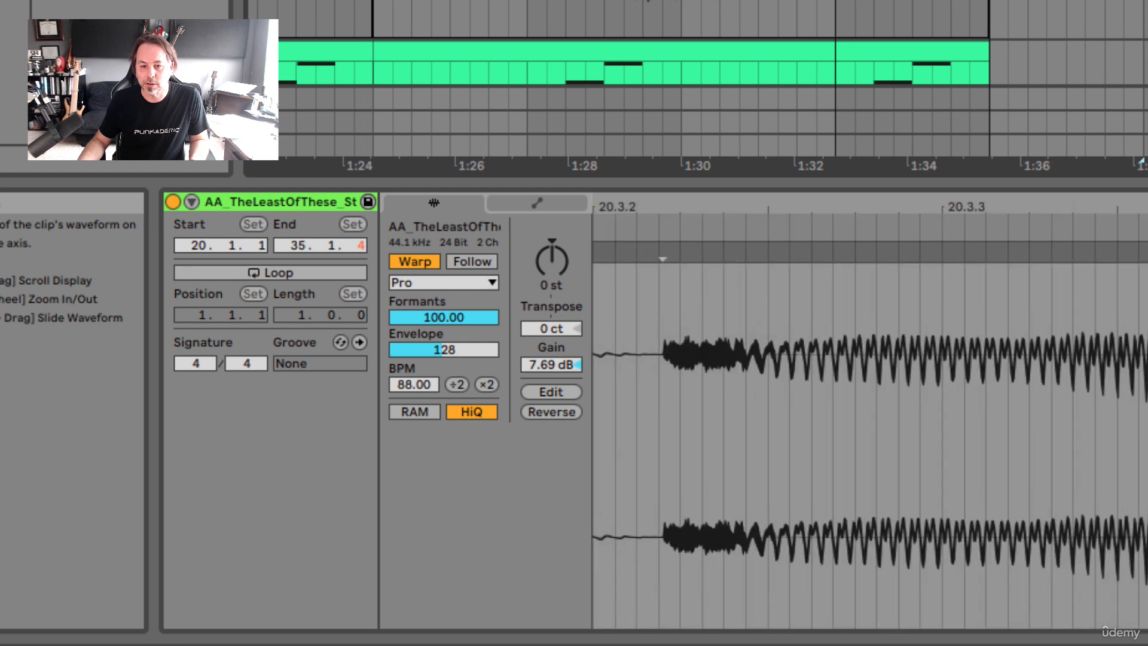
{"action": "scroll", "coordinate": [870, 413], "scroll_direction": "down", "scroll_amount": 10}
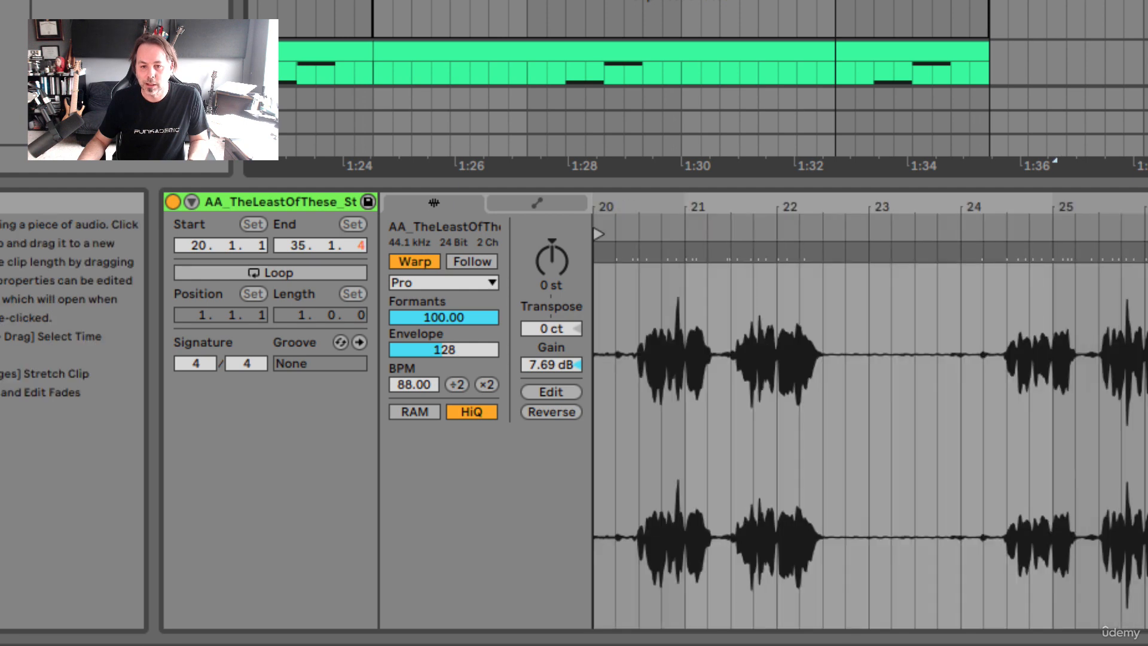
{"action": "scroll", "coordinate": [712, 90], "scroll_direction": "up", "scroll_amount": 8}
{"action": "scroll", "coordinate": [712, 90], "scroll_direction": "down", "scroll_amount": 2}
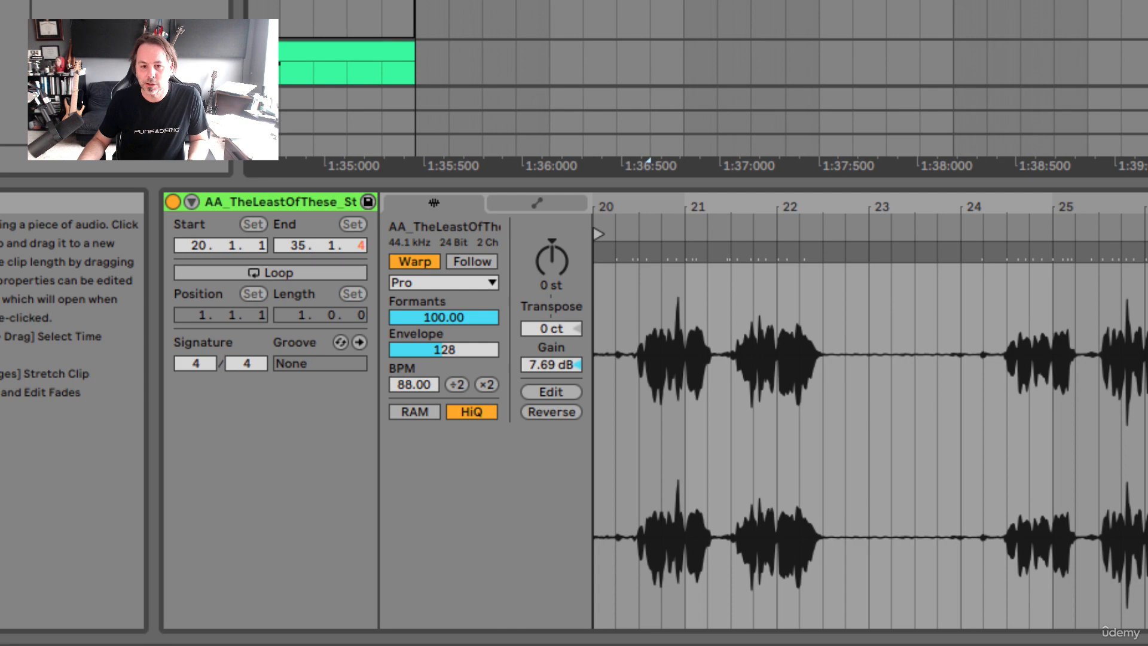
{"action": "scroll", "coordinate": [712, 90], "scroll_direction": "right", "scroll_amount": 10}
{"action": "scroll", "coordinate": [711, 89], "scroll_direction": "left", "scroll_amount": 10}
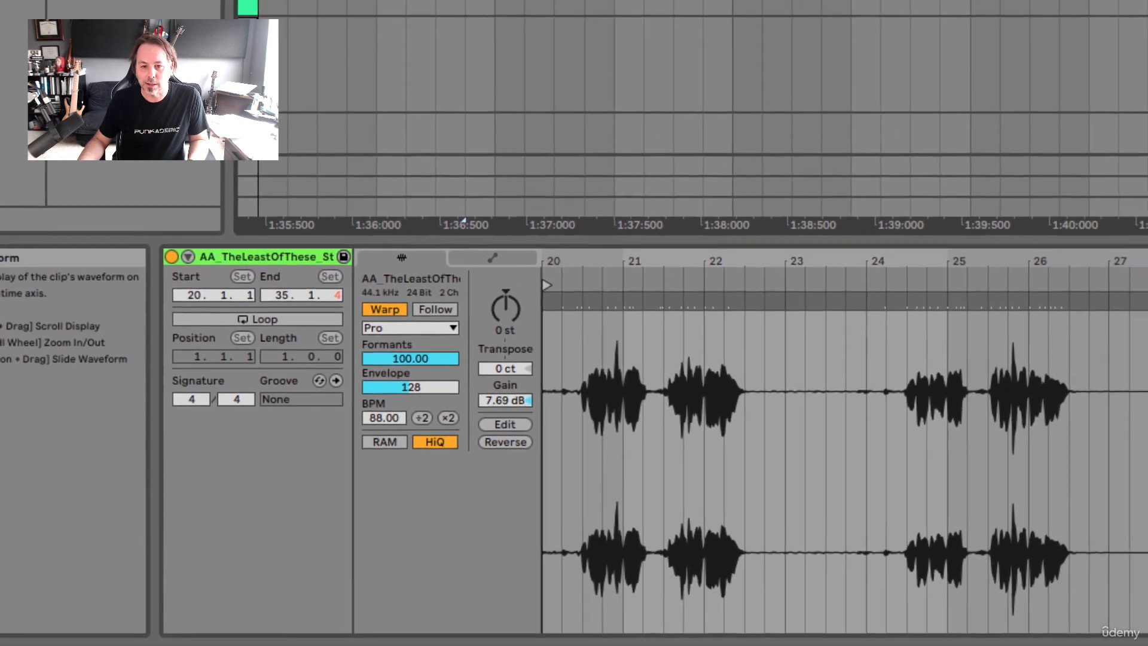
Play the start of the vocal clip and select its first phrase, from about 1:38.0 to 1:40.8
{"action": "left_click", "coordinate": [707, 14]}
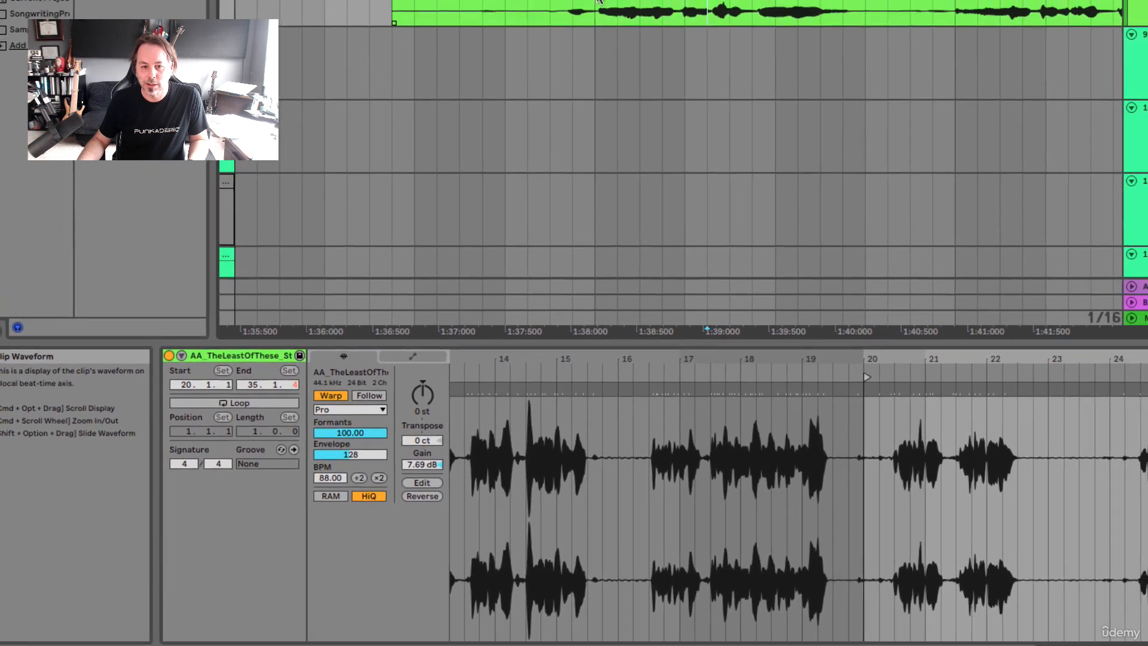
{"action": "left_click", "coordinate": [556, 59]}
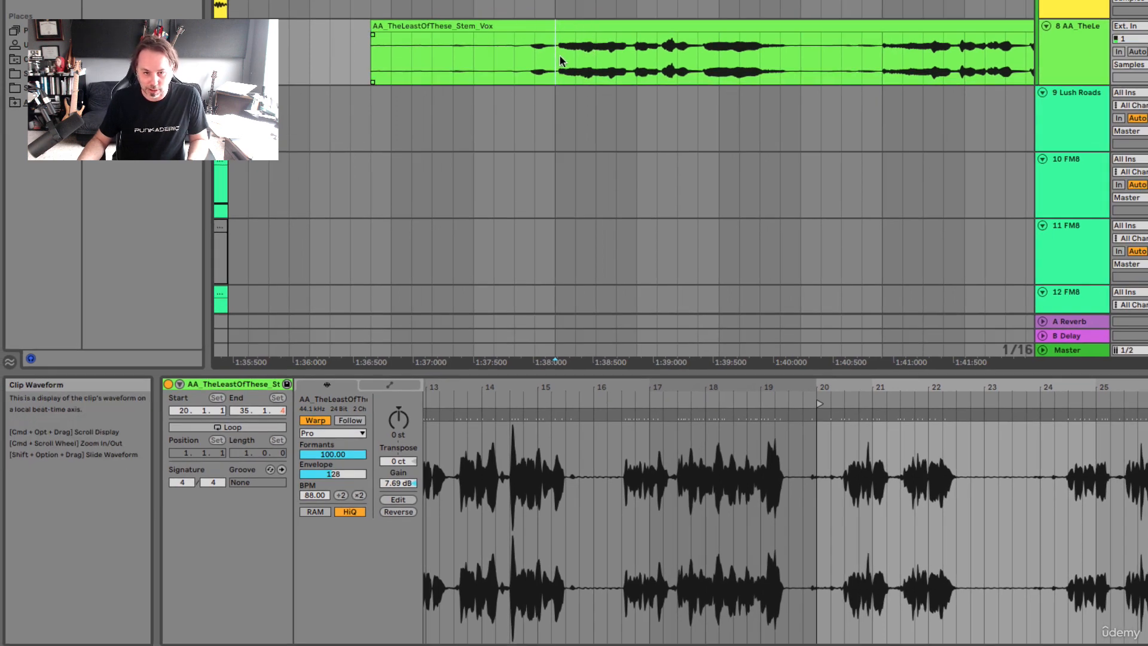
{"action": "left_click_drag", "start_coordinate": [560, 60], "coordinate": [637, 63]}
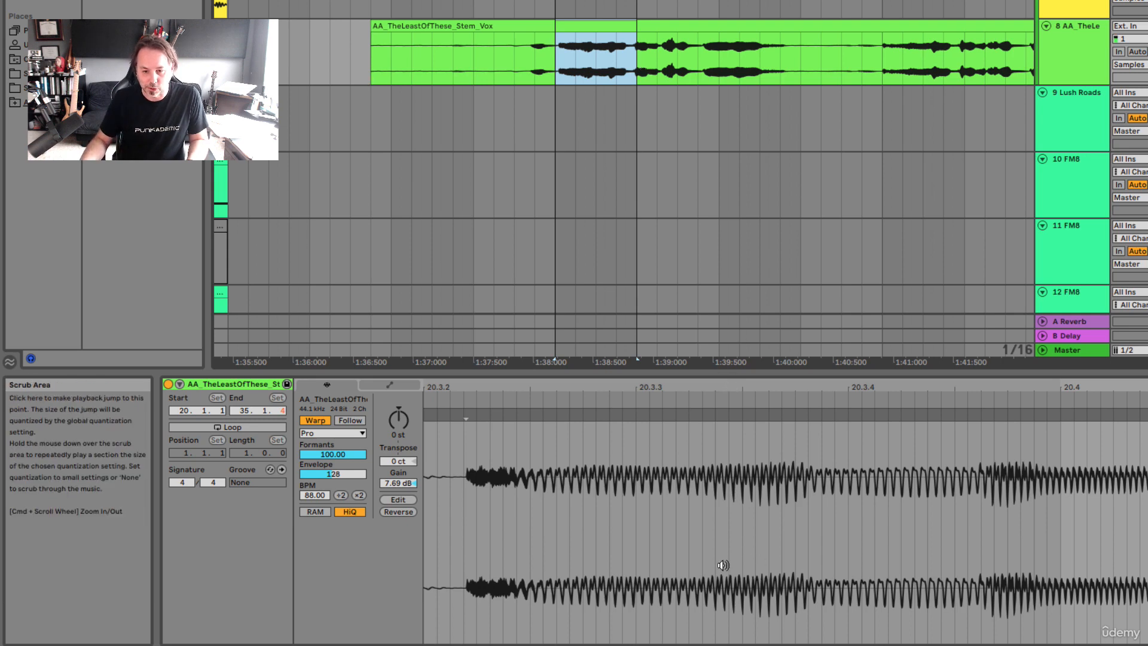
{"action": "scroll", "coordinate": [722, 566], "scroll_direction": "down", "scroll_amount": 10}
{"action": "key", "text": "space"}
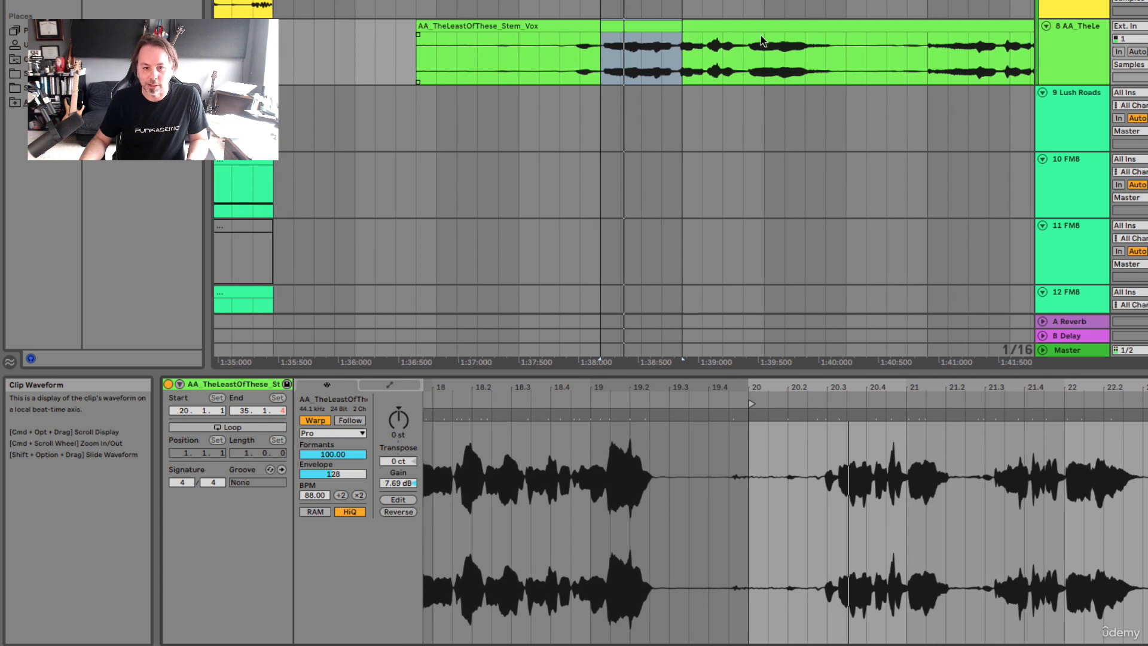
{"action": "left_click", "coordinate": [906, 39], "text": "shift"}
{"action": "left_click_drag", "start_coordinate": [920, 41], "coordinate": [605, 50]}
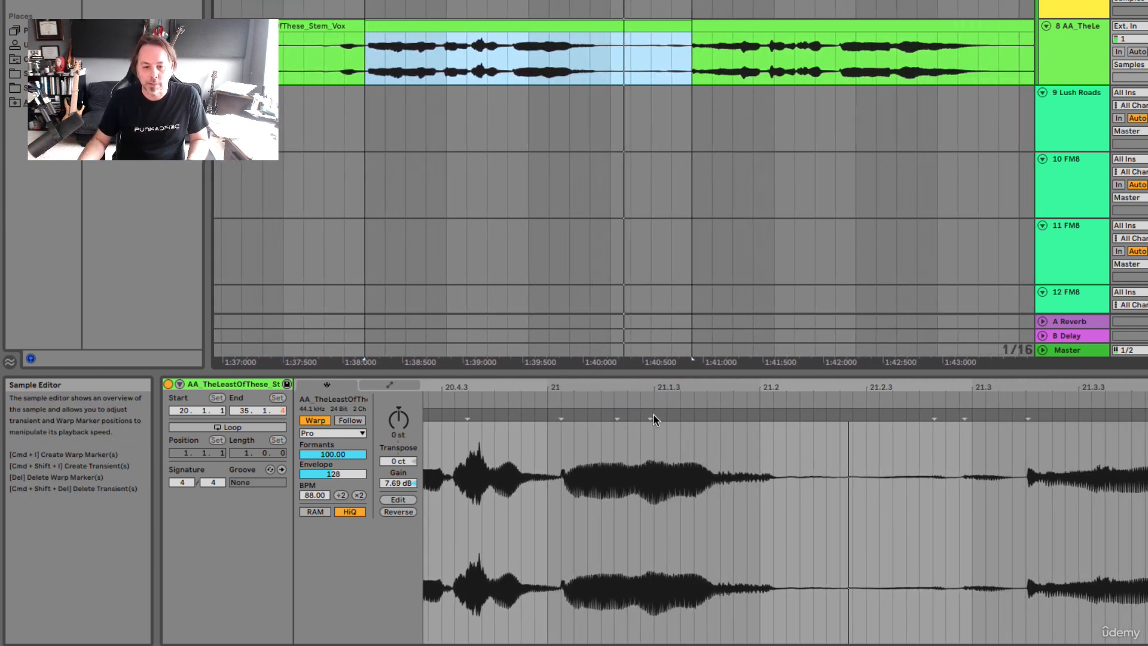
Add warp markers just after 21 and near 21.1.3, stretch the second to just before 21.2.4, and play the lengthened vocal note
{"action": "double_click", "coordinate": [650, 414]}
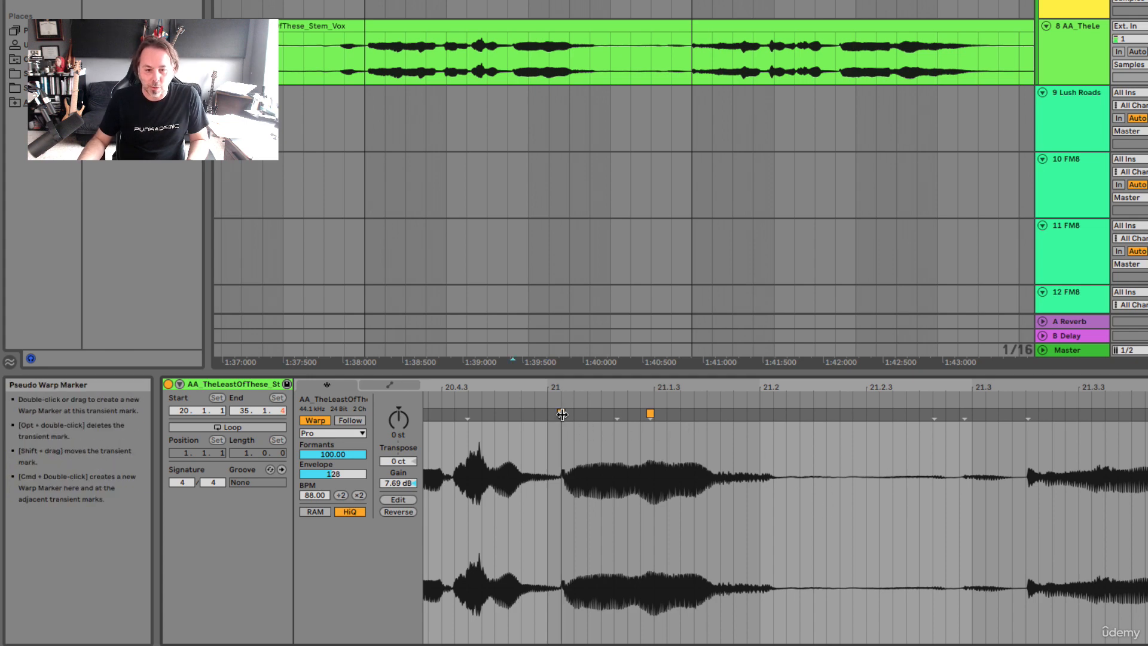
{"action": "double_click", "coordinate": [560, 411]}
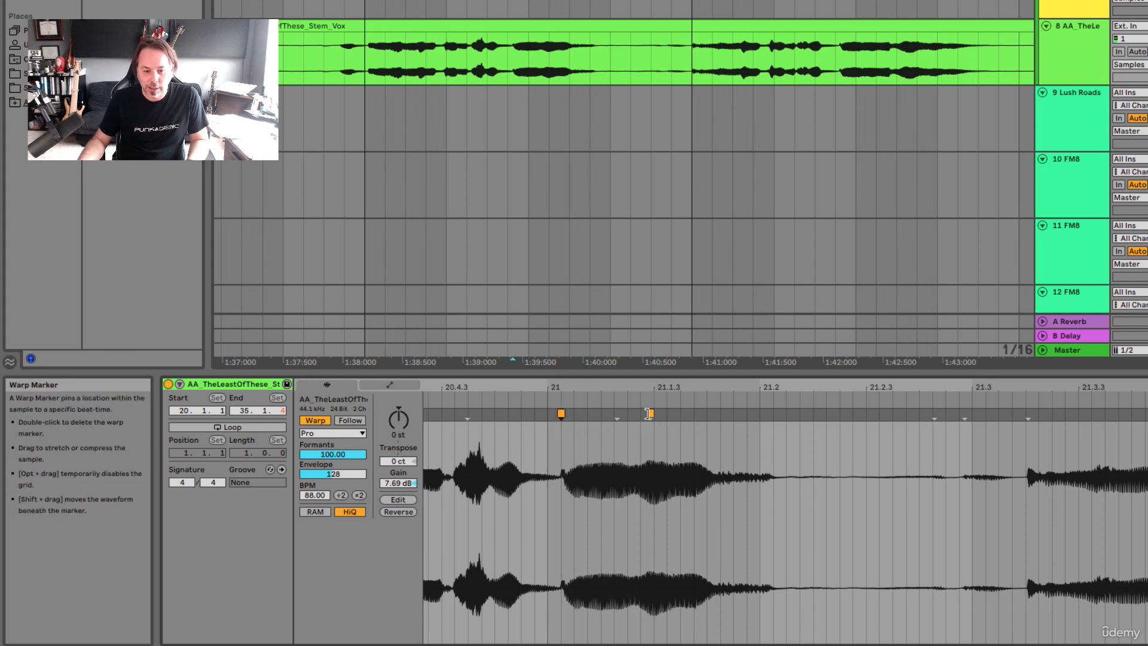
{"action": "left_click_drag", "start_coordinate": [650, 413], "coordinate": [907, 408]}
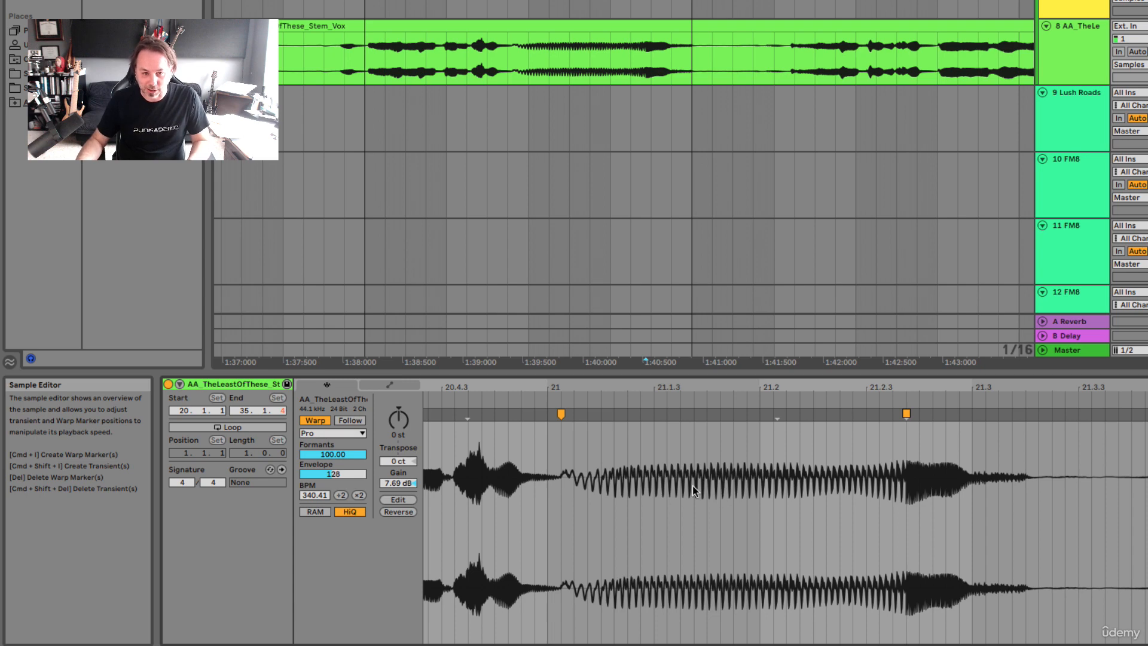
{"action": "key", "text": "space"}
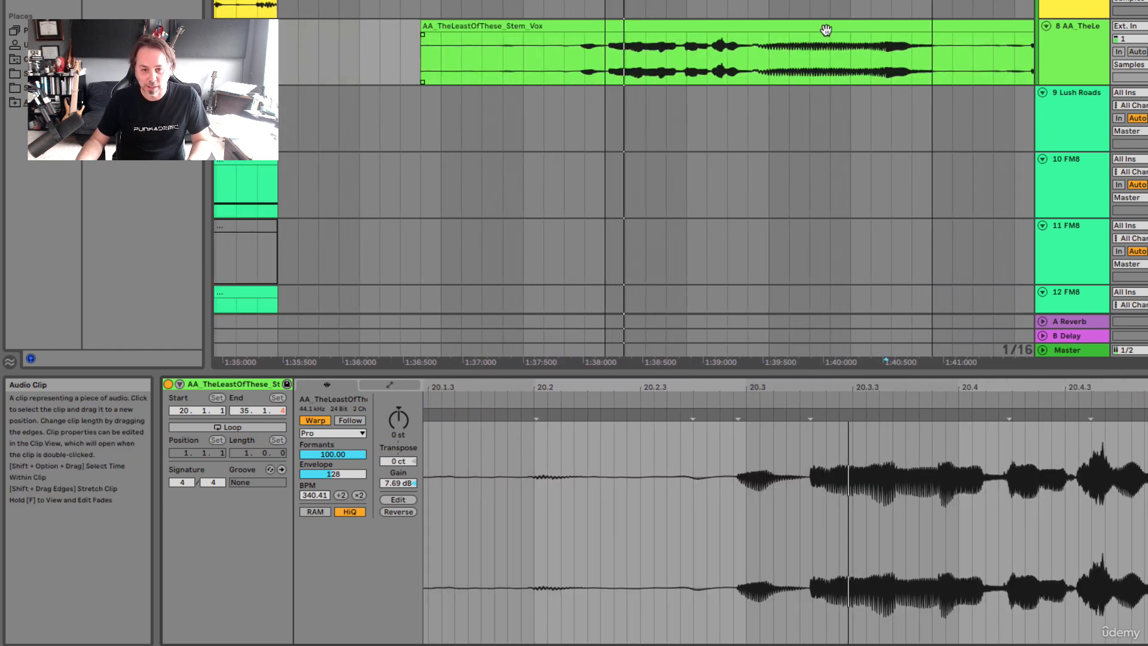
Select the whole vocal clip, set its warp mode to Beats, and play the stretched note
{"action": "left_click", "coordinate": [826, 30]}
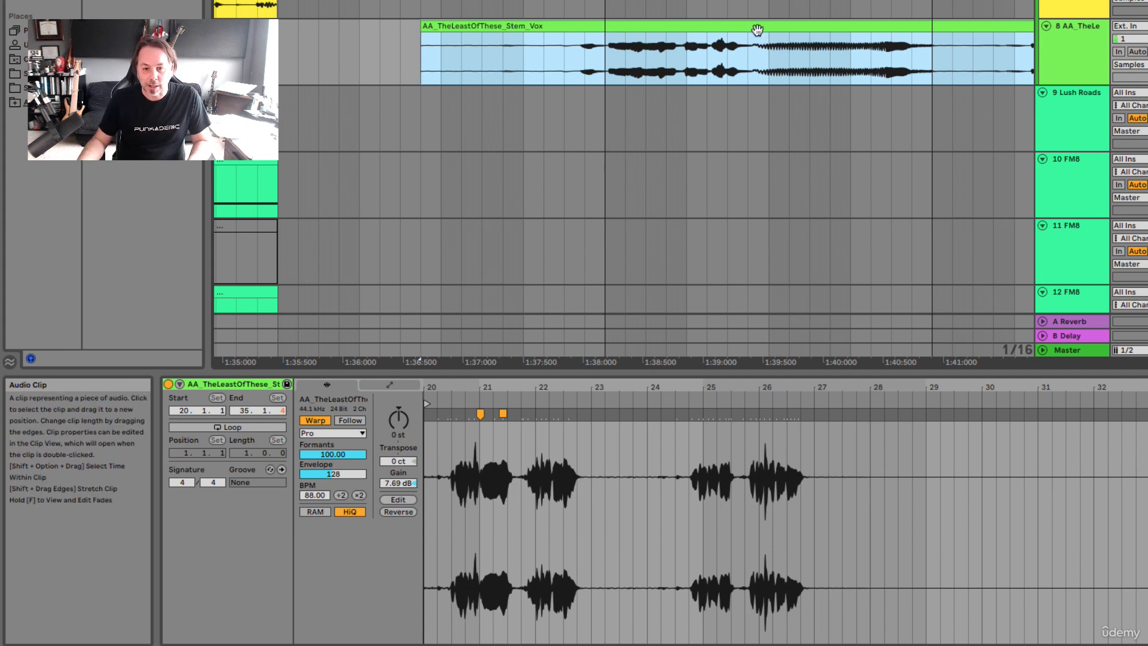
{"action": "scroll", "coordinate": [481, 485], "scroll_direction": "up", "scroll_amount": 15}
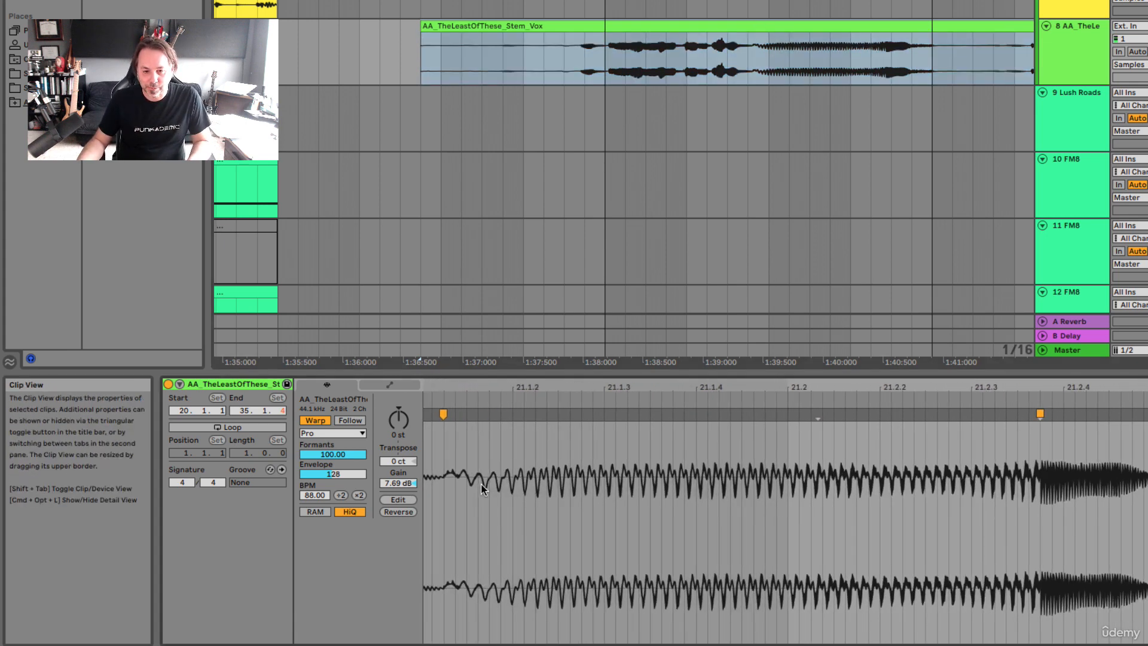
{"action": "scroll", "coordinate": [482, 485], "scroll_direction": "down", "scroll_amount": 3}
{"action": "scroll", "coordinate": [482, 485], "scroll_direction": "left", "scroll_amount": 5}
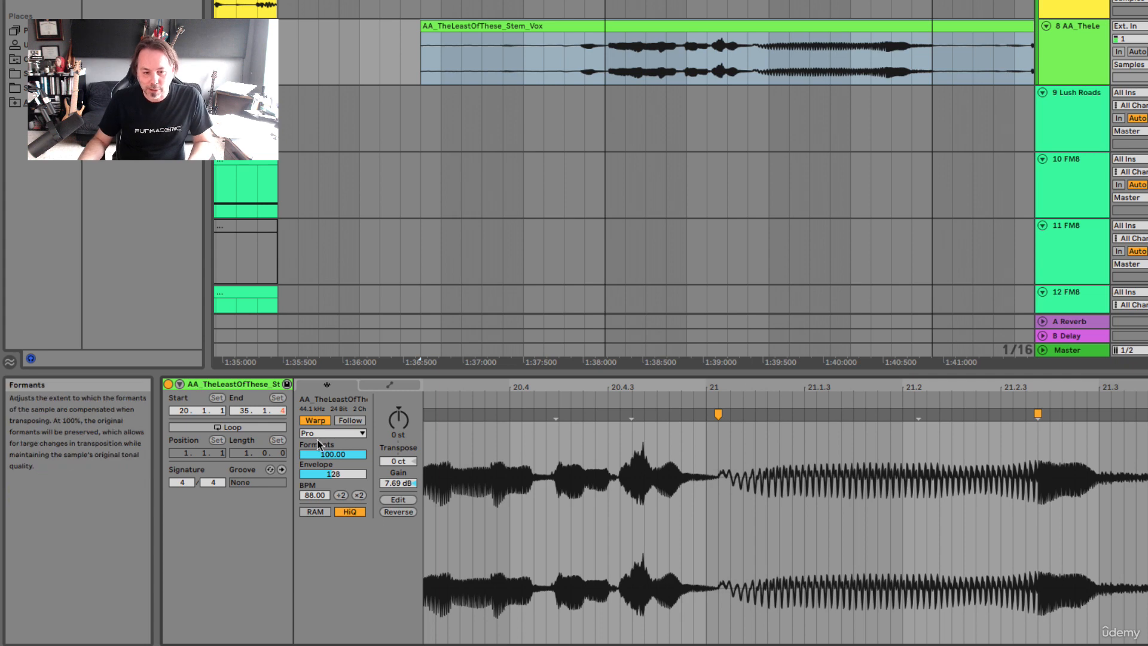
{"action": "left_click", "coordinate": [332, 433]}
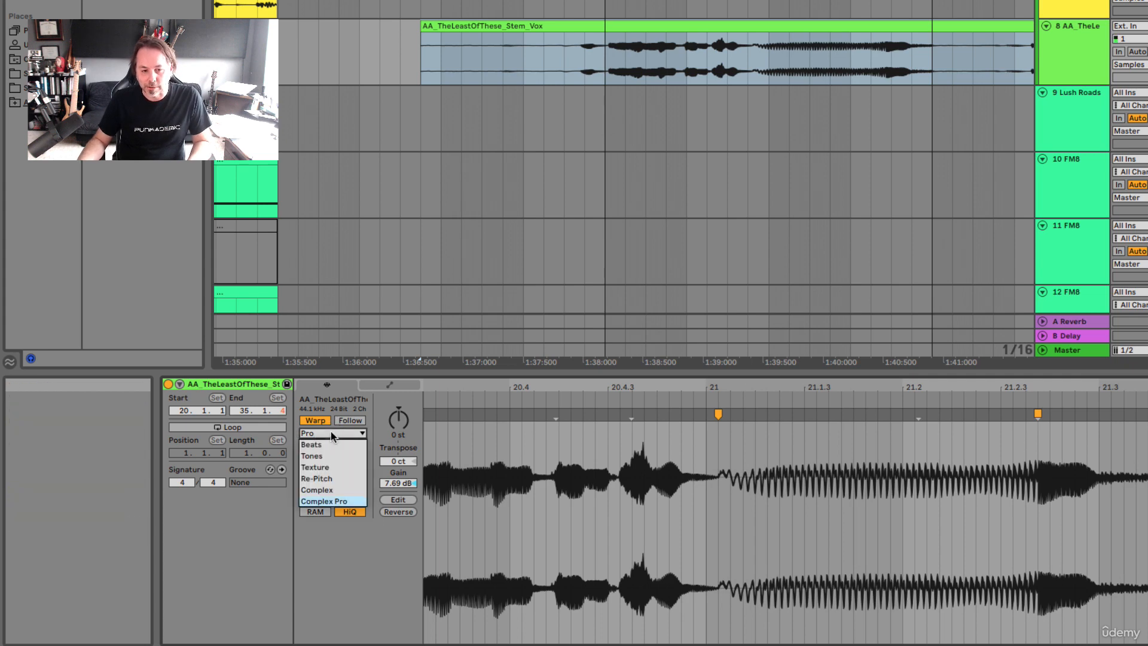
{"action": "left_click", "coordinate": [333, 446]}
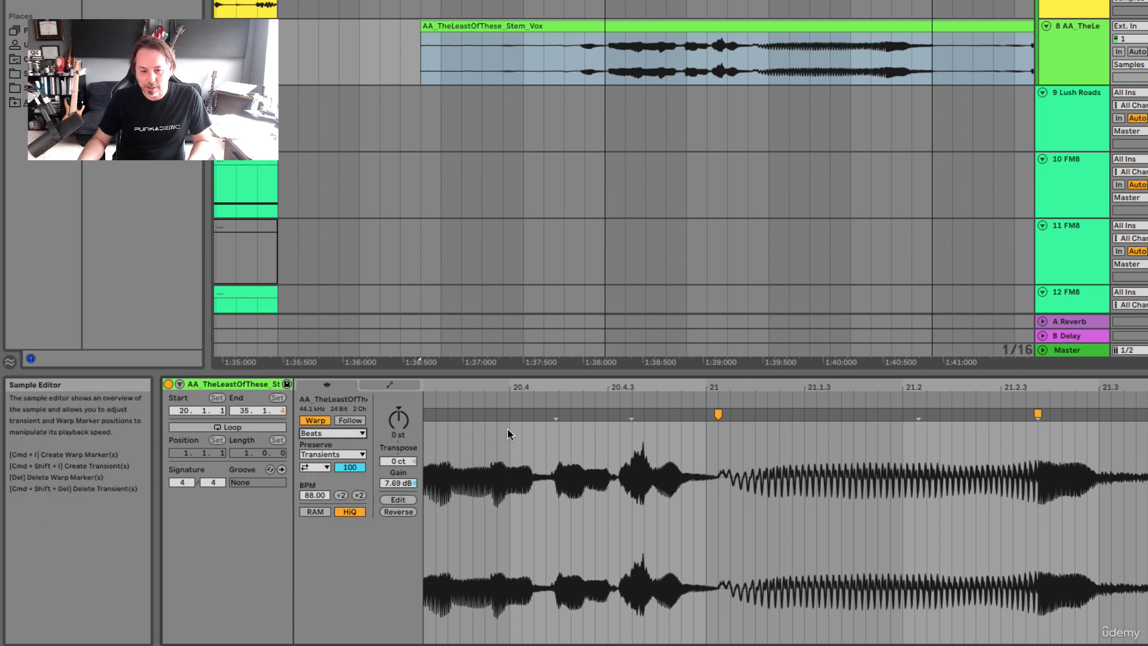
{"action": "key", "text": "space"}
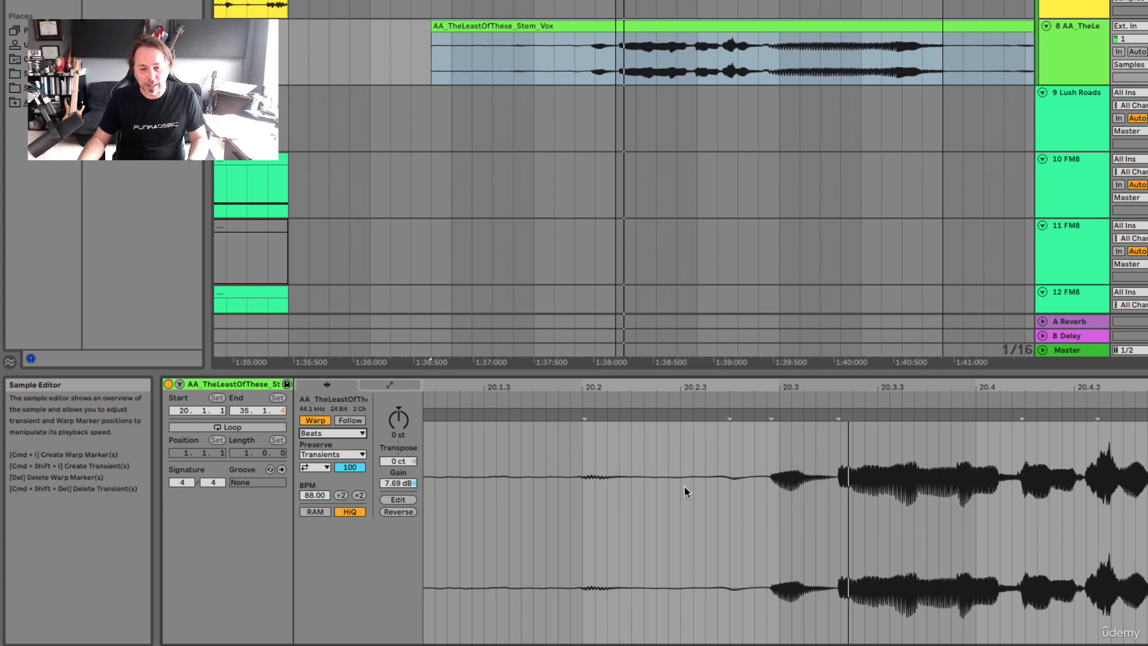
Set the vocal clip's warp mode to Tones and listen to the stretched note
{"action": "left_click", "coordinate": [354, 434]}
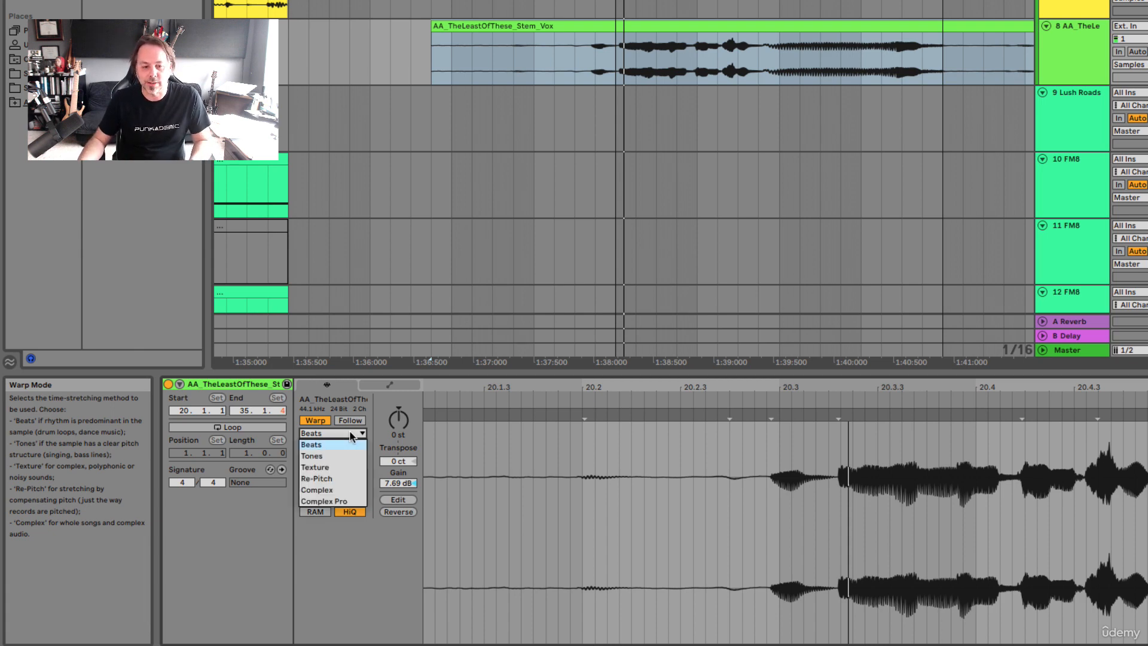
{"action": "left_click", "coordinate": [345, 458]}
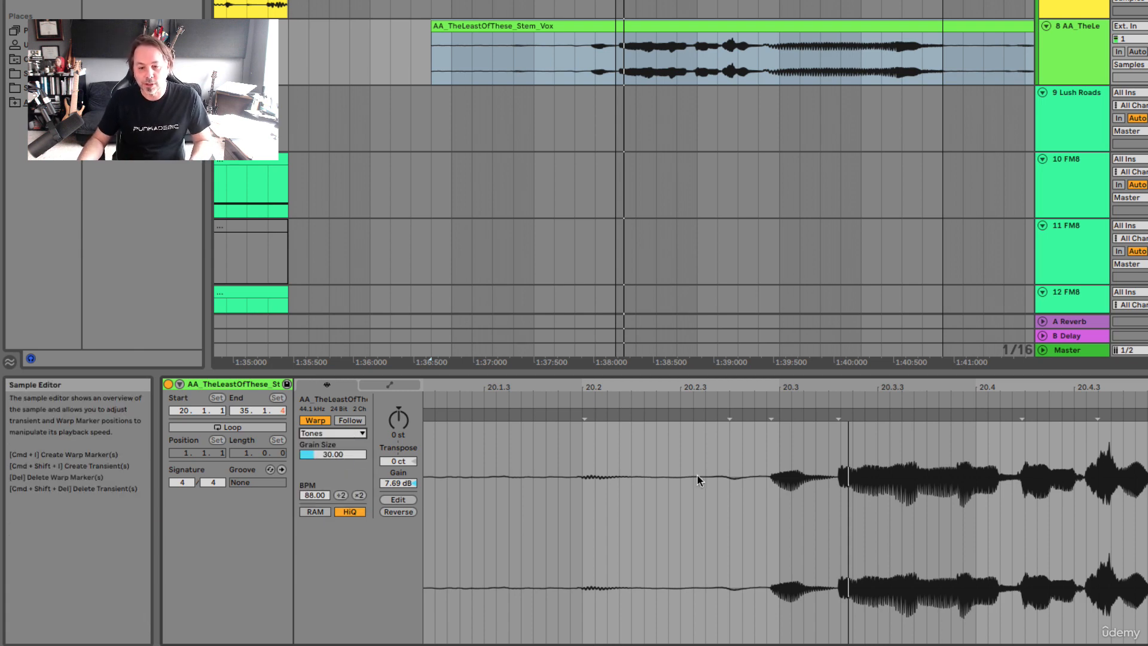
{"action": "scroll", "coordinate": [931, 543], "scroll_direction": "right", "scroll_amount": 5}
{"action": "key", "text": "space"}
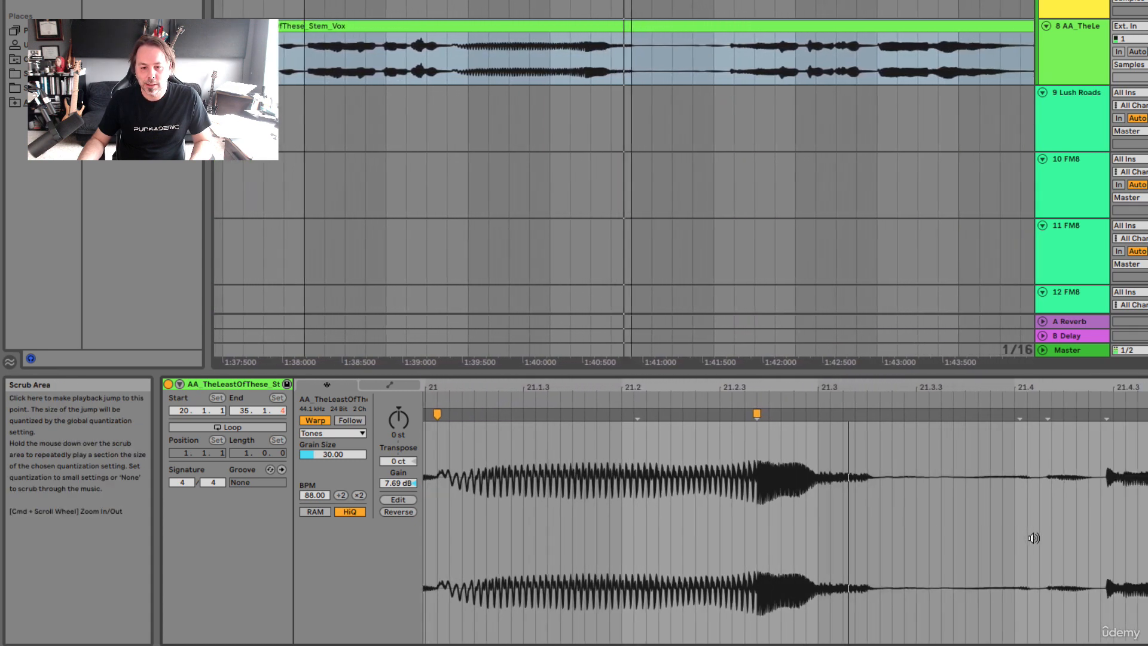
{"action": "key", "text": "space"}
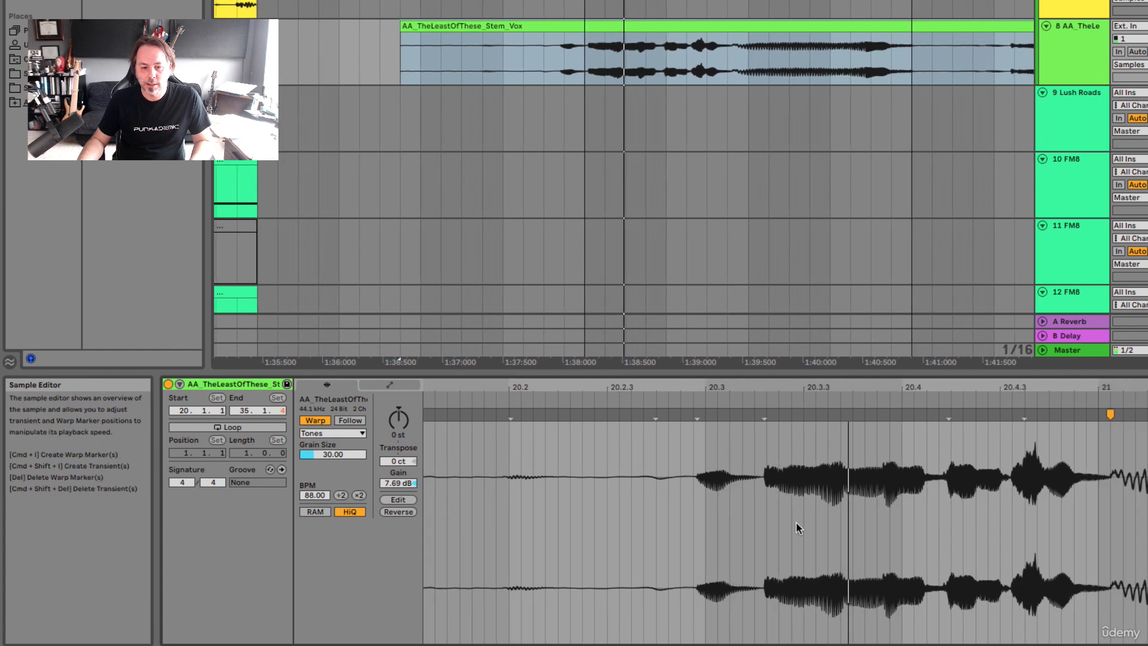
Change the vocal clip's warp mode to Texture and audition the stretched passage
{"action": "left_click", "coordinate": [344, 434]}
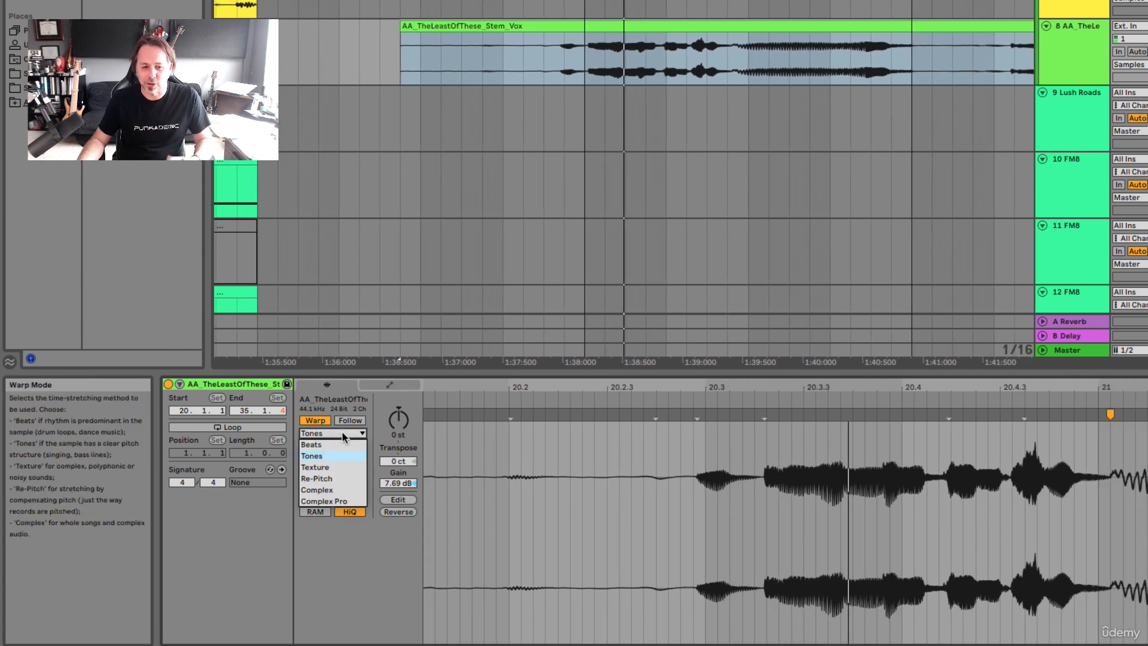
{"action": "left_click", "coordinate": [331, 469]}
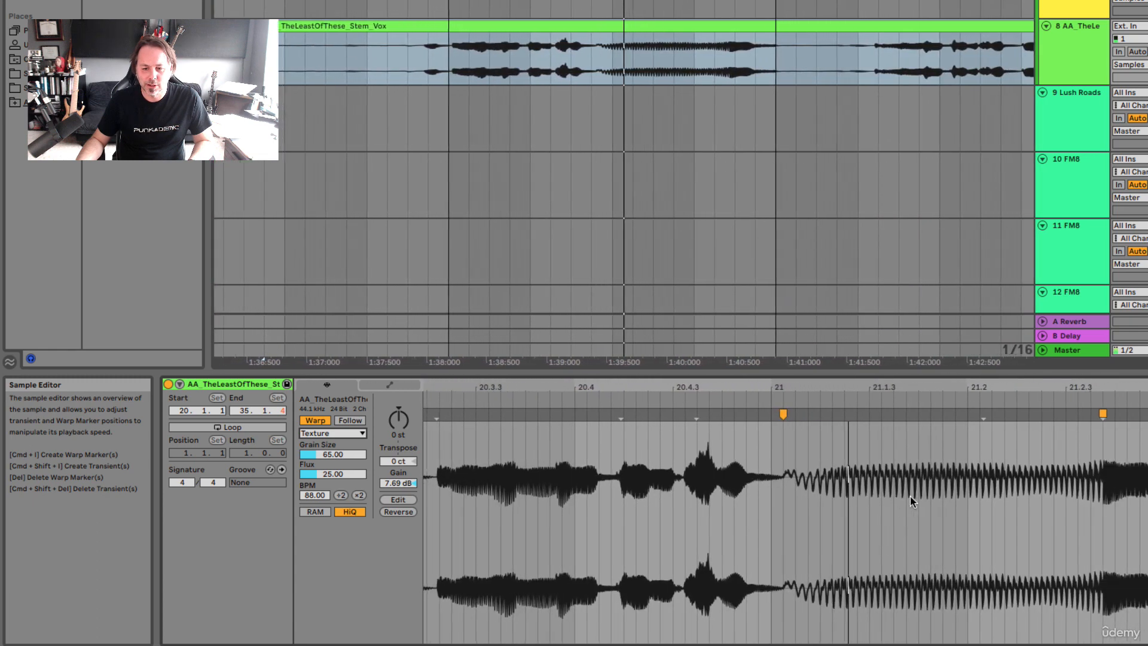
{"action": "key", "text": "space"}
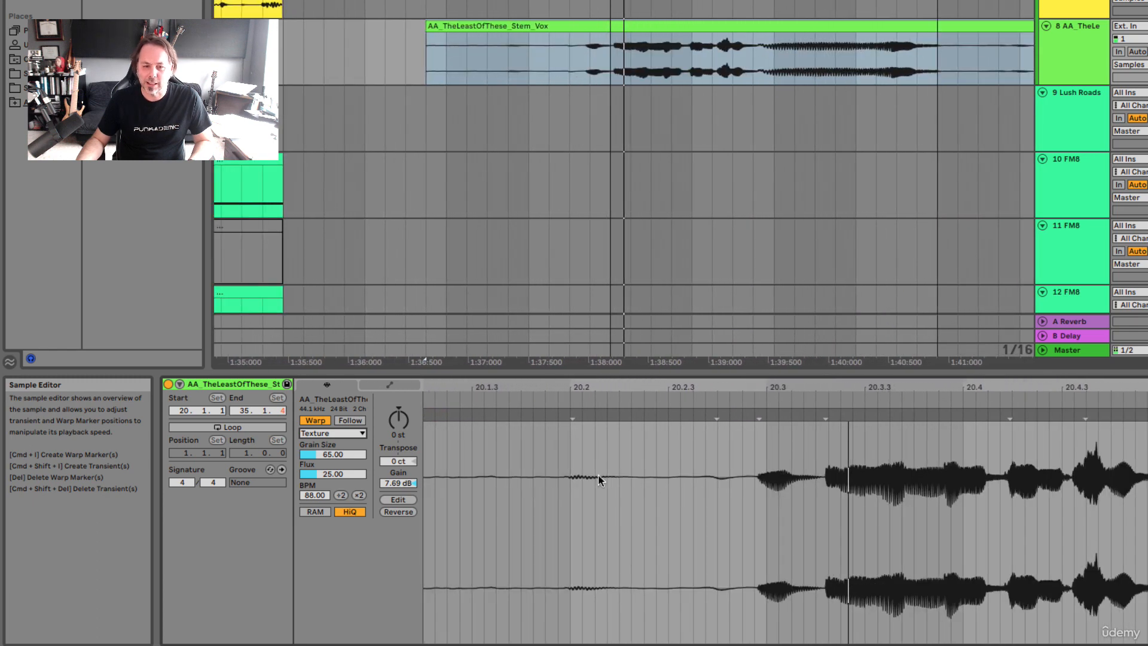
Set the vocal clip's warp mode to Re-Pitch for the stretched passage between the warp markers
{"action": "left_click", "coordinate": [333, 433]}
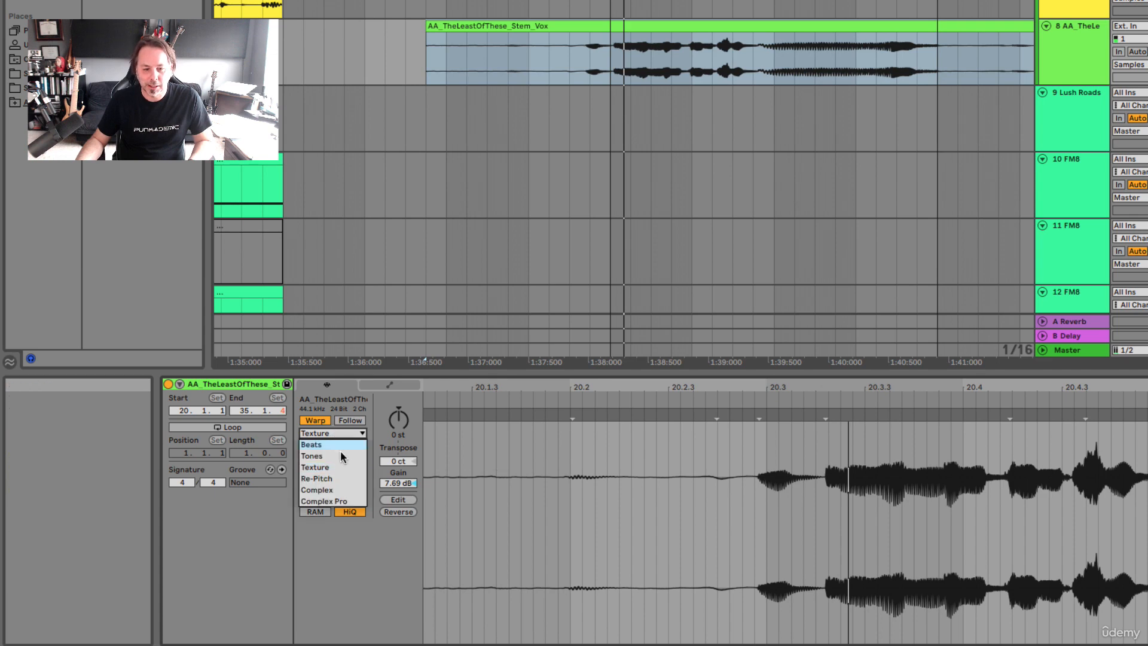
{"action": "left_click", "coordinate": [340, 479]}
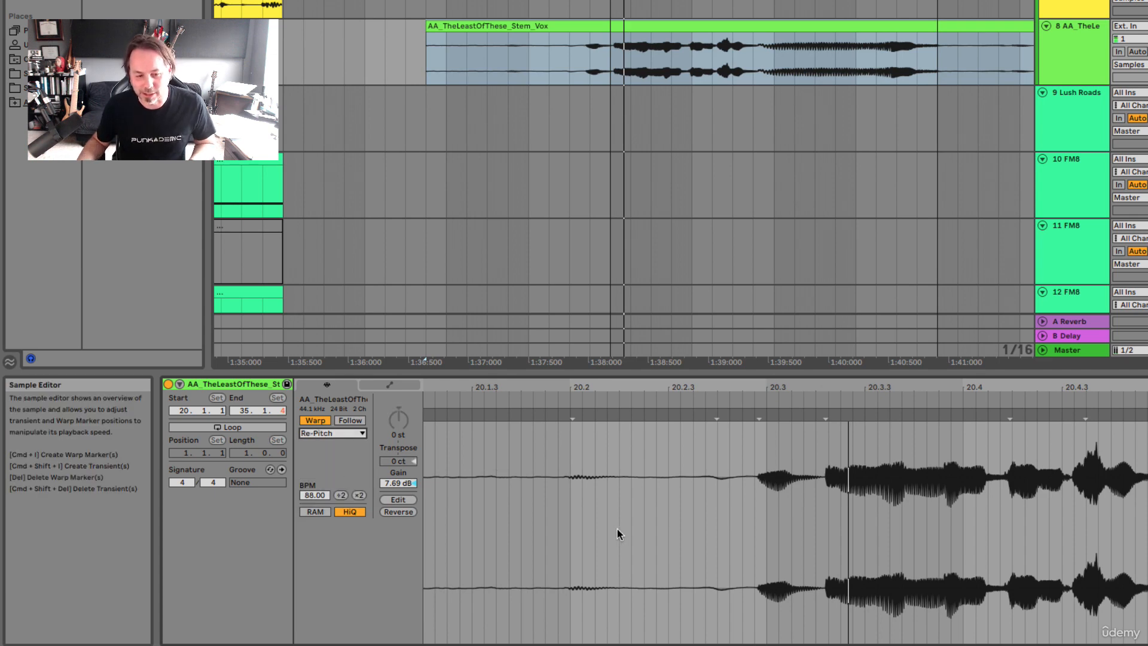
{"action": "scroll", "coordinate": [617, 528], "scroll_direction": "down", "scroll_amount": 3}
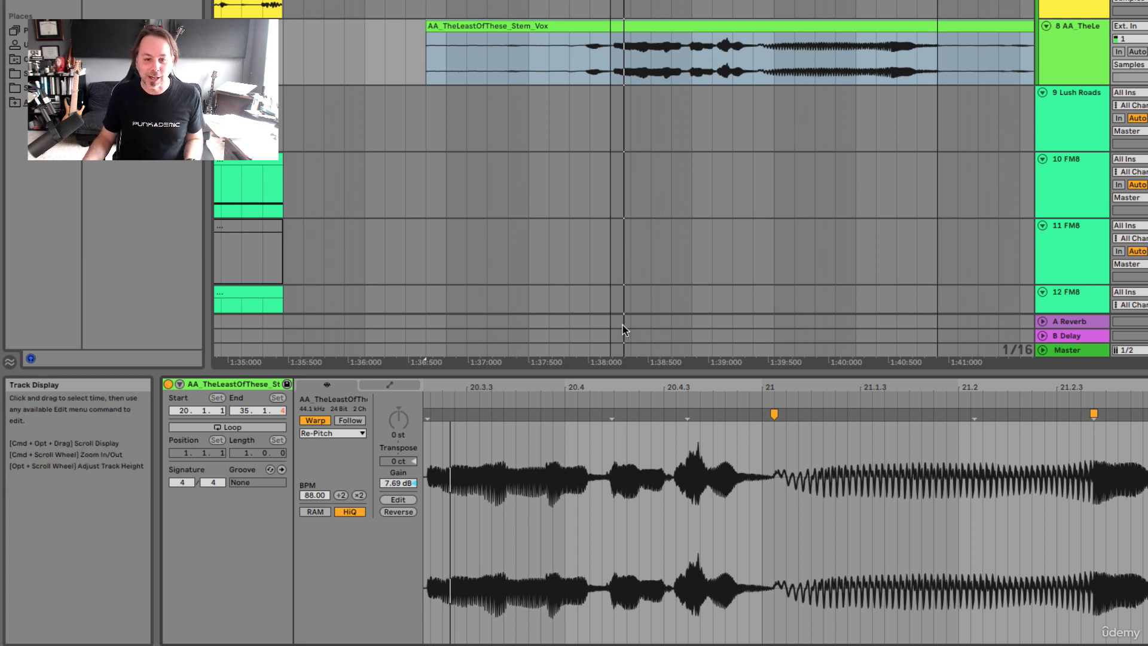
Play the vocal passage through the stretched note to hear the Re-Pitch warp mode
{"action": "key", "text": "space"}
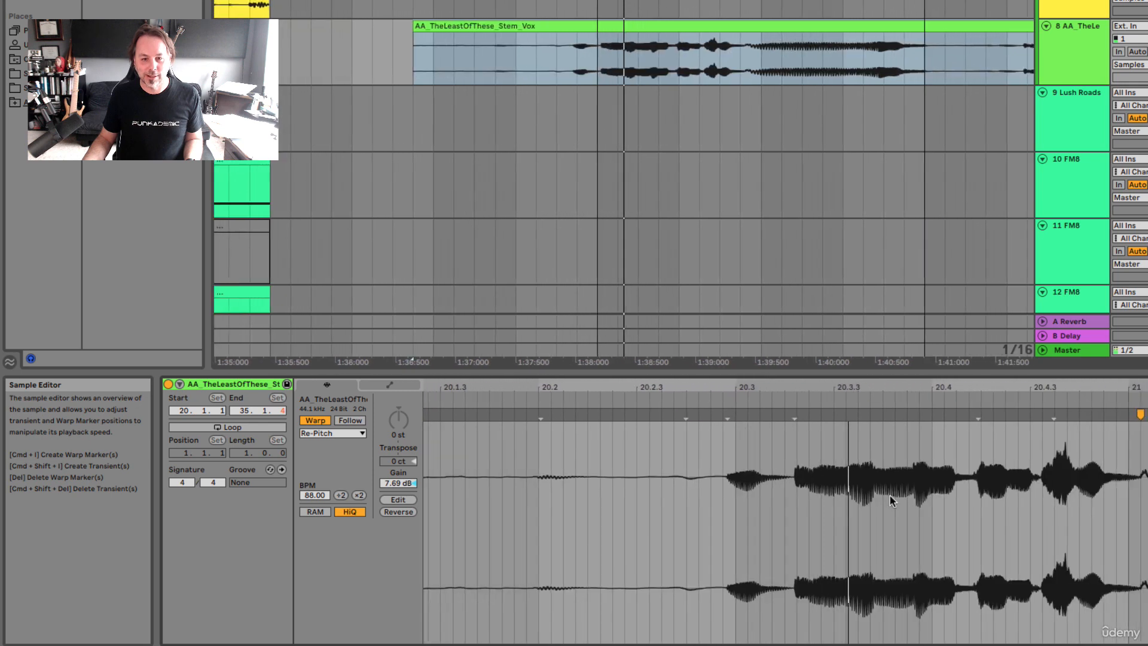
{"action": "key", "text": "space"}
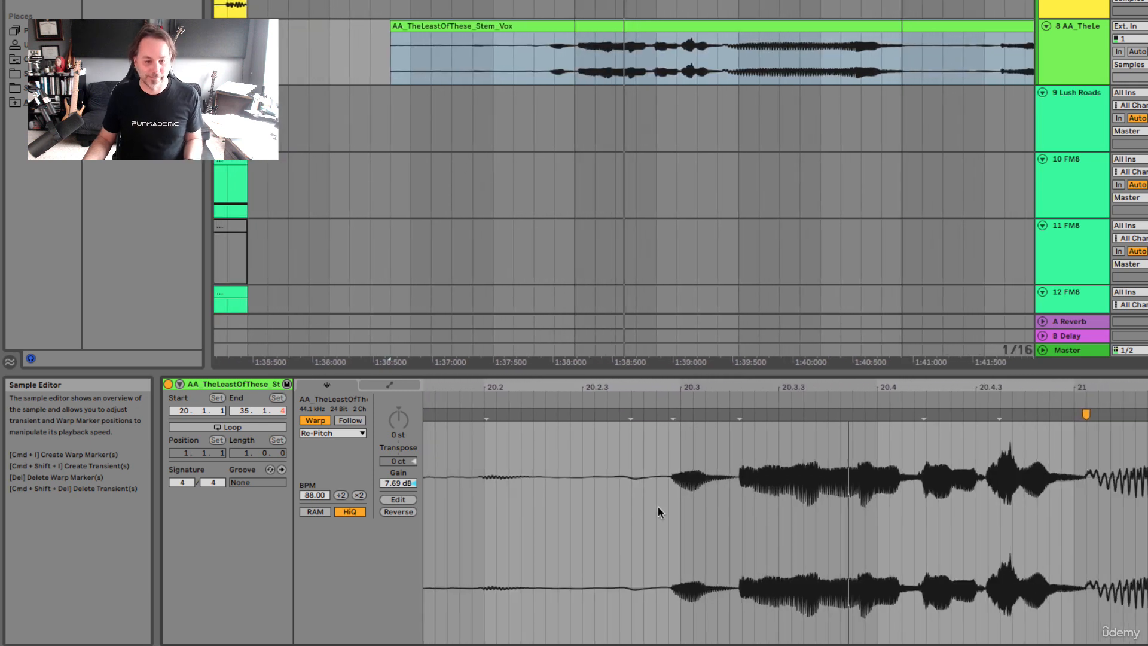
Switch the vocal clip's warp mode to Complex and on to Complex Pro, and audition the stretched note
{"action": "left_click", "coordinate": [353, 435]}
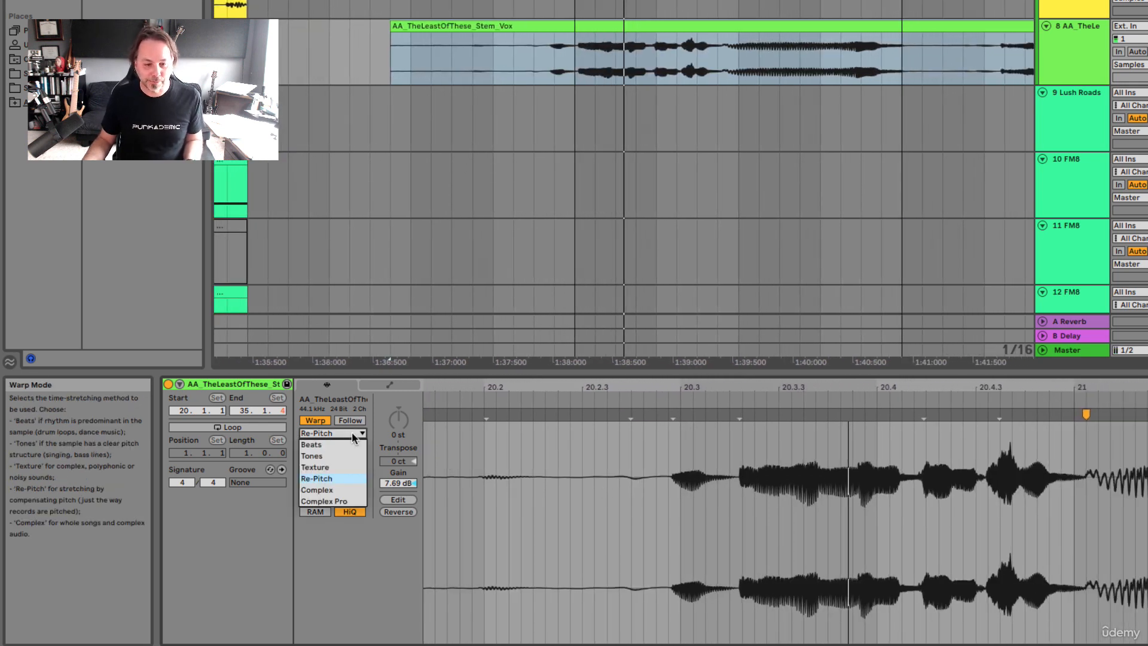
{"action": "left_click", "coordinate": [346, 485]}
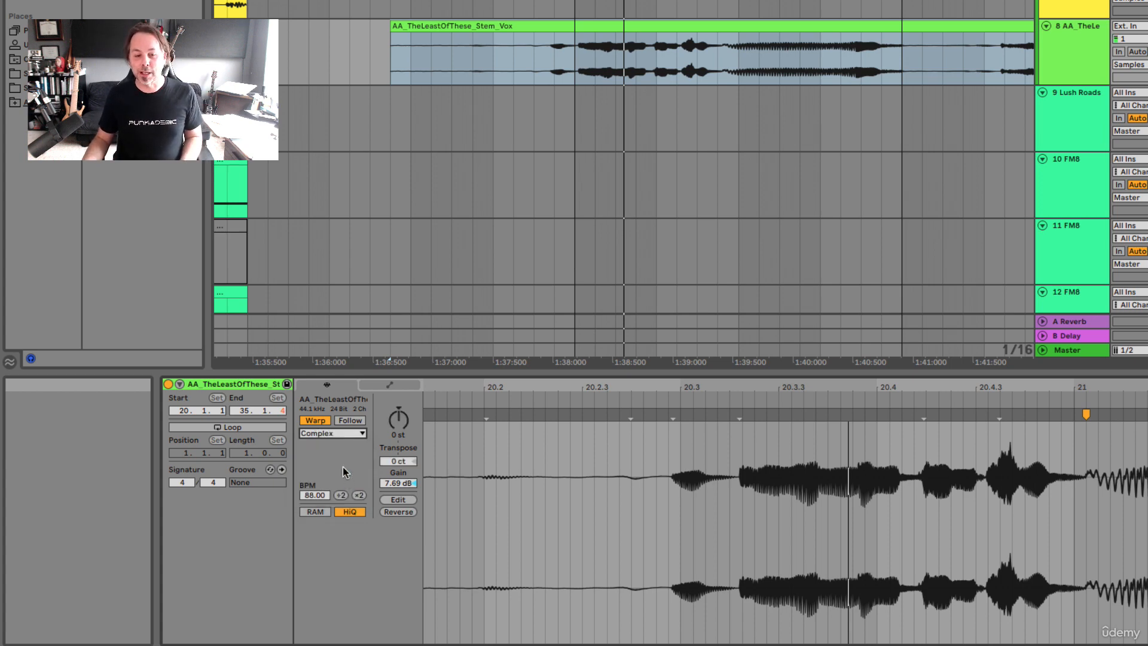
{"action": "left_click", "coordinate": [335, 432]}
{"action": "left_click", "coordinate": [338, 502]}
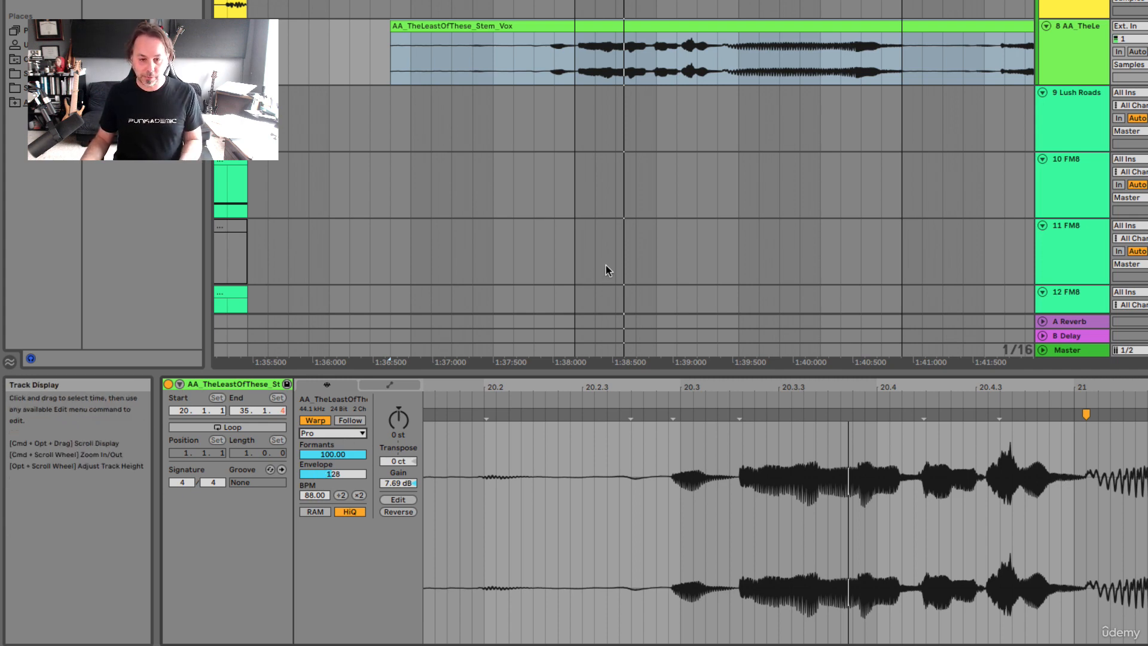
{"action": "key", "text": "space"}
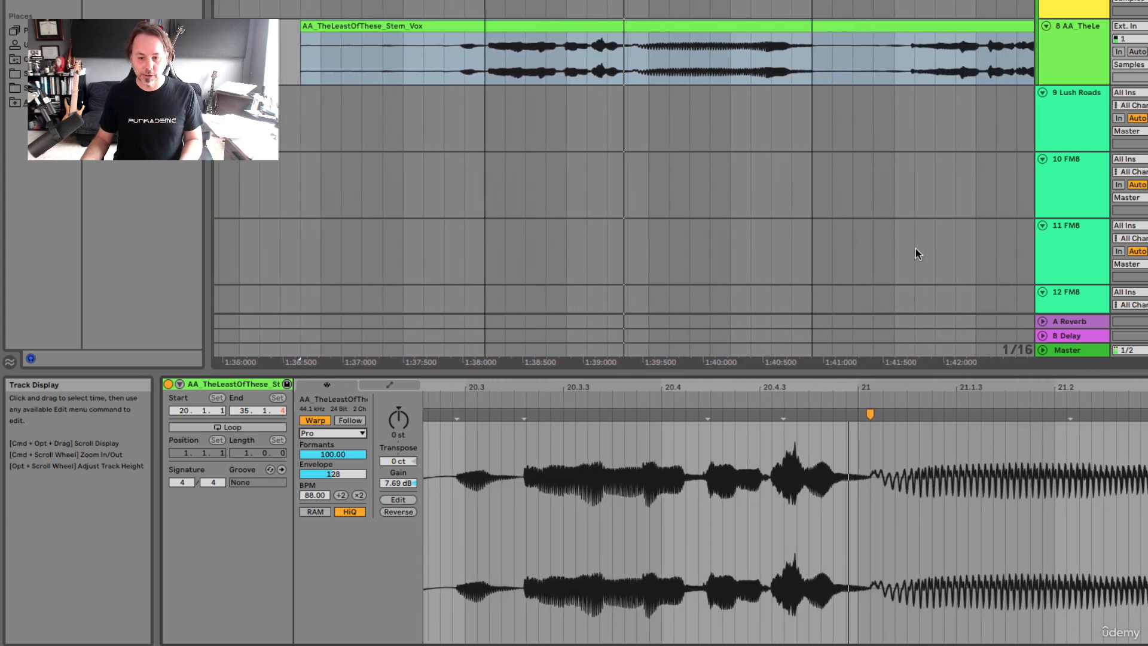
{"action": "key", "text": "space"}
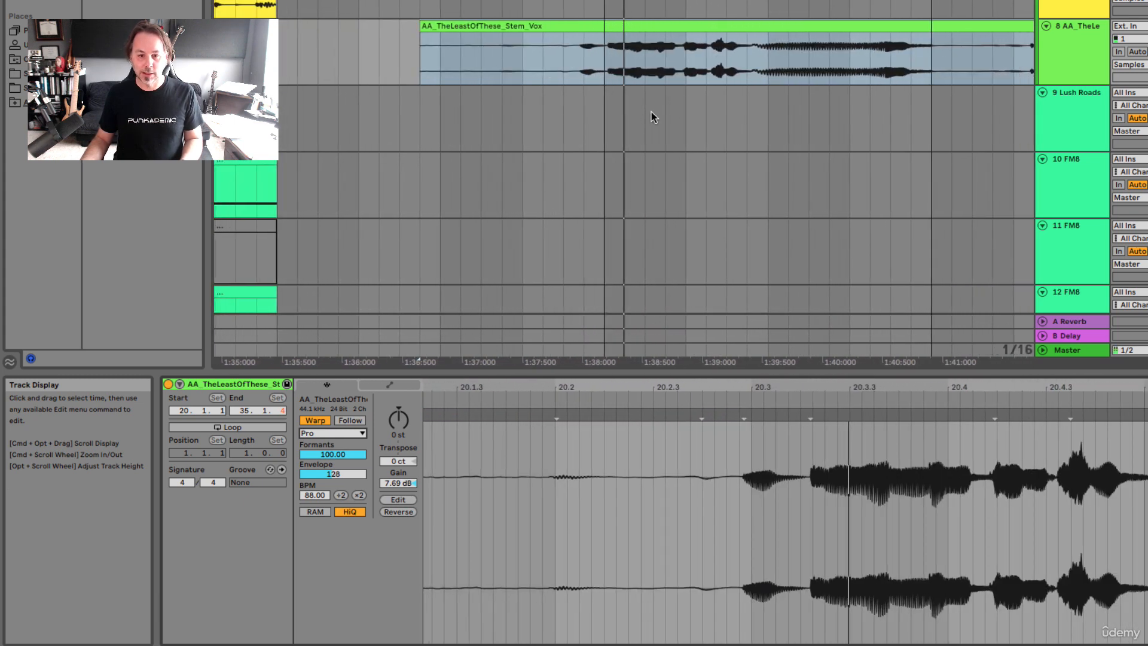
Select the whole vocal clip, set its warp mode to Tones, and play the stretched note
{"action": "left_click", "coordinate": [639, 37]}
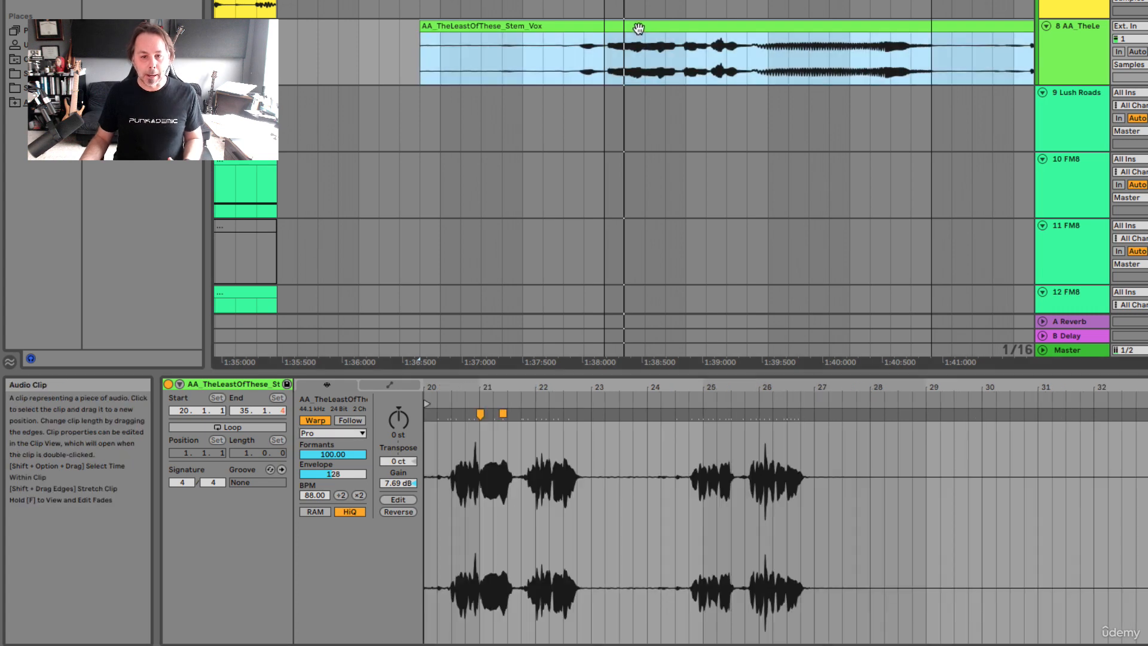
{"action": "left_click", "coordinate": [350, 434]}
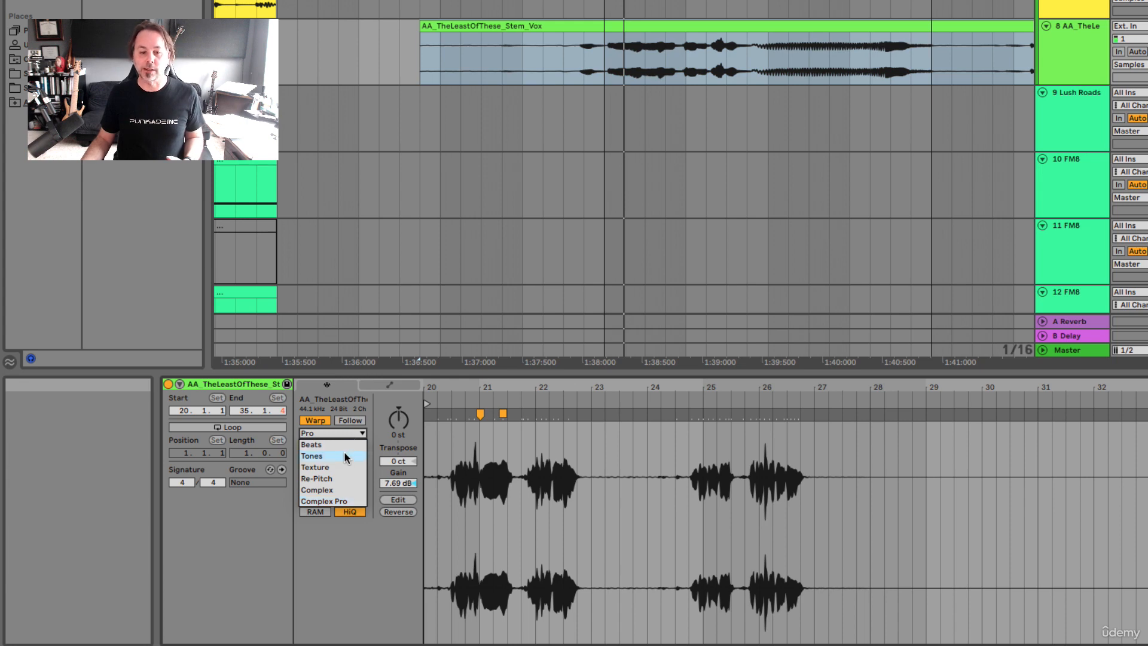
{"action": "left_click", "coordinate": [344, 456]}
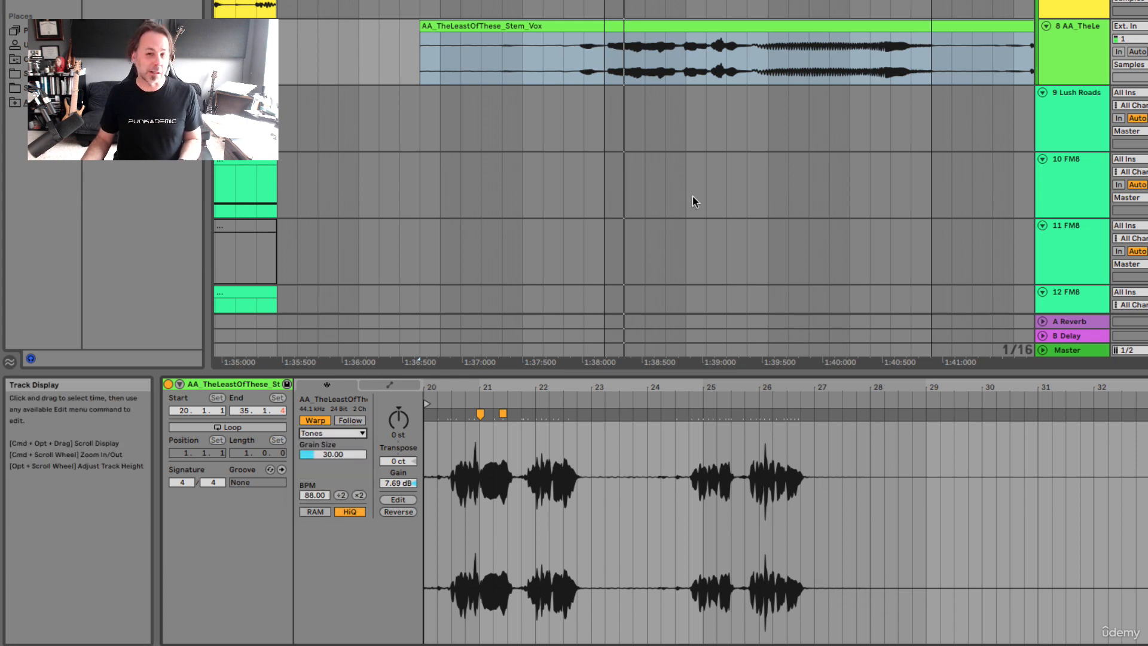
{"action": "key", "text": "space"}
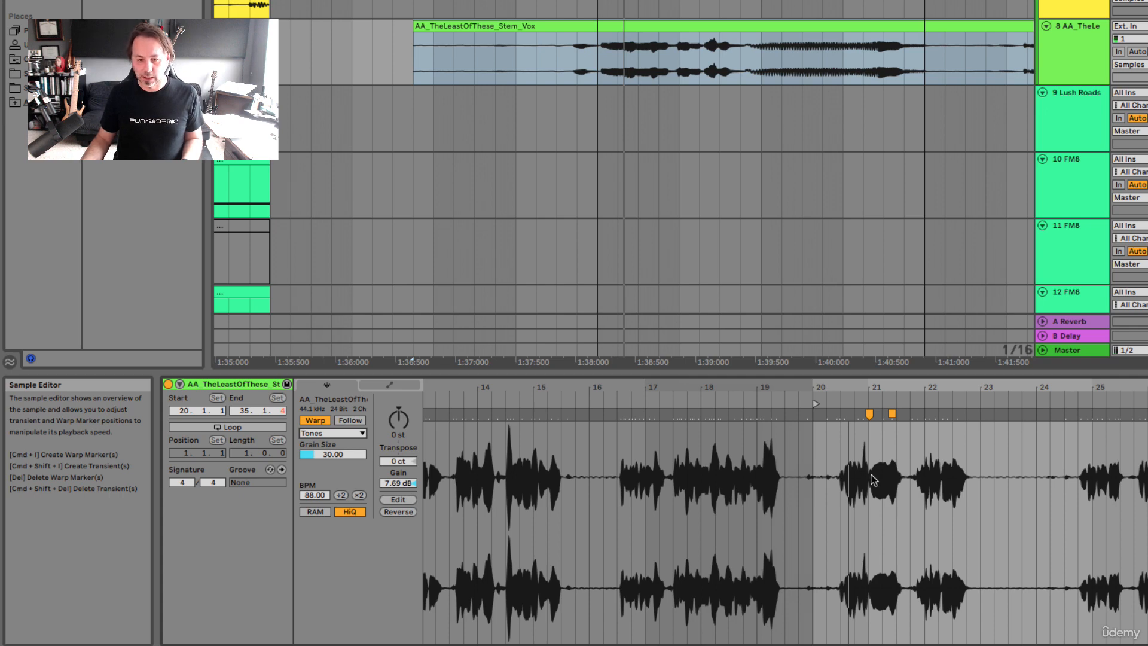
Compress the stretched note by moving its second warp marker back to just after the marker at bar 21
{"action": "scroll", "coordinate": [873, 478], "scroll_direction": "up", "scroll_amount": 10}
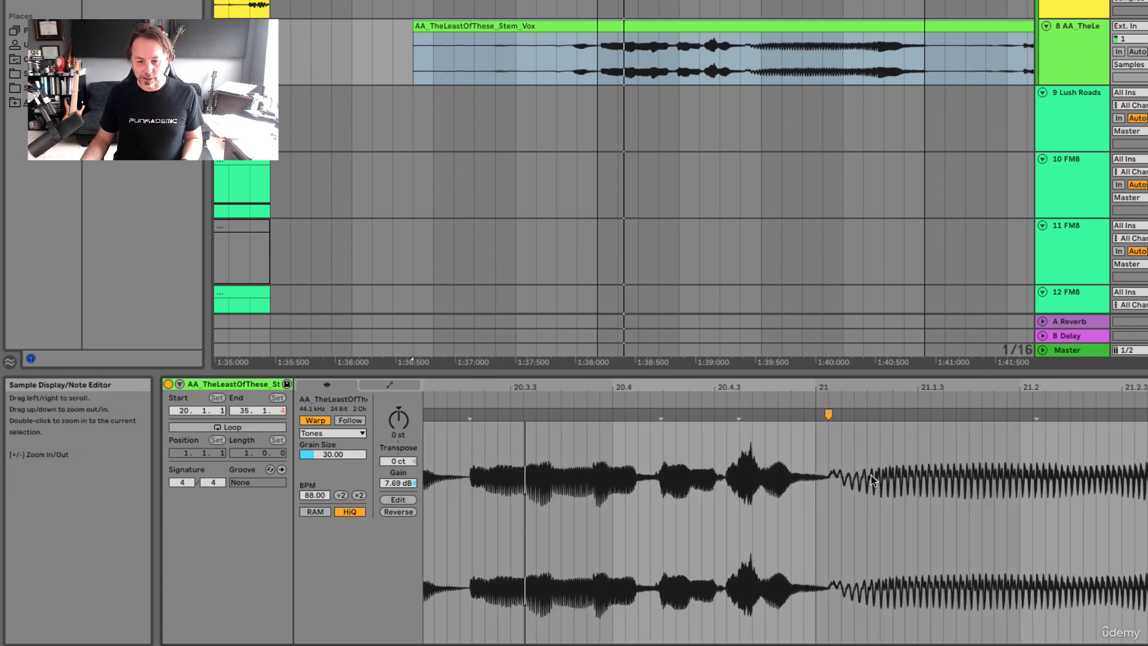
{"action": "scroll", "coordinate": [873, 480], "scroll_direction": "down", "scroll_amount": 1}
{"action": "left_click", "coordinate": [1139, 414]}
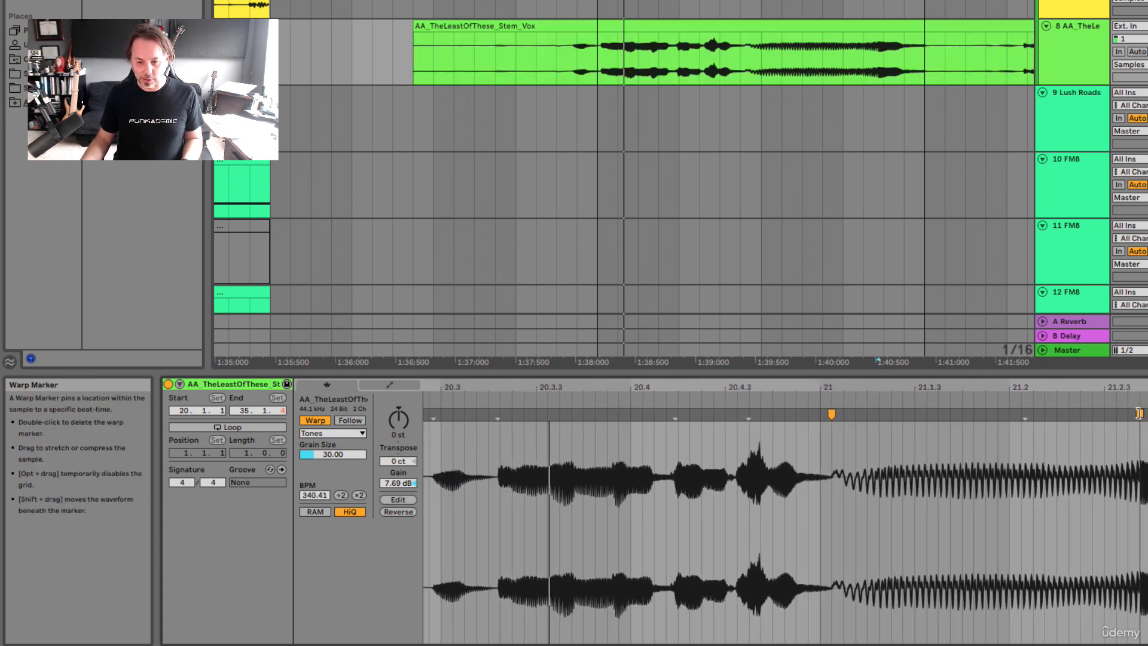
{"action": "left_click_drag", "start_coordinate": [1139, 414], "coordinate": [867, 414]}
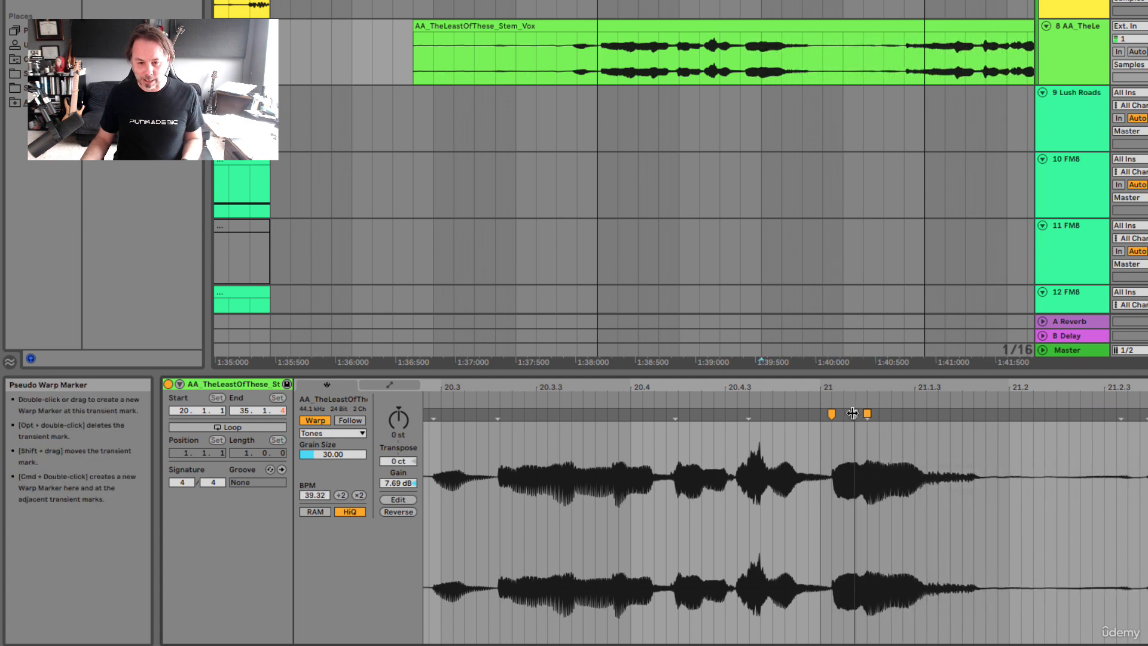
Add warp markers near the note's start and at its end, stretch the sustained part out again, and audition it
{"action": "double_click", "coordinate": [852, 414]}
{"action": "double_click", "coordinate": [912, 414]}
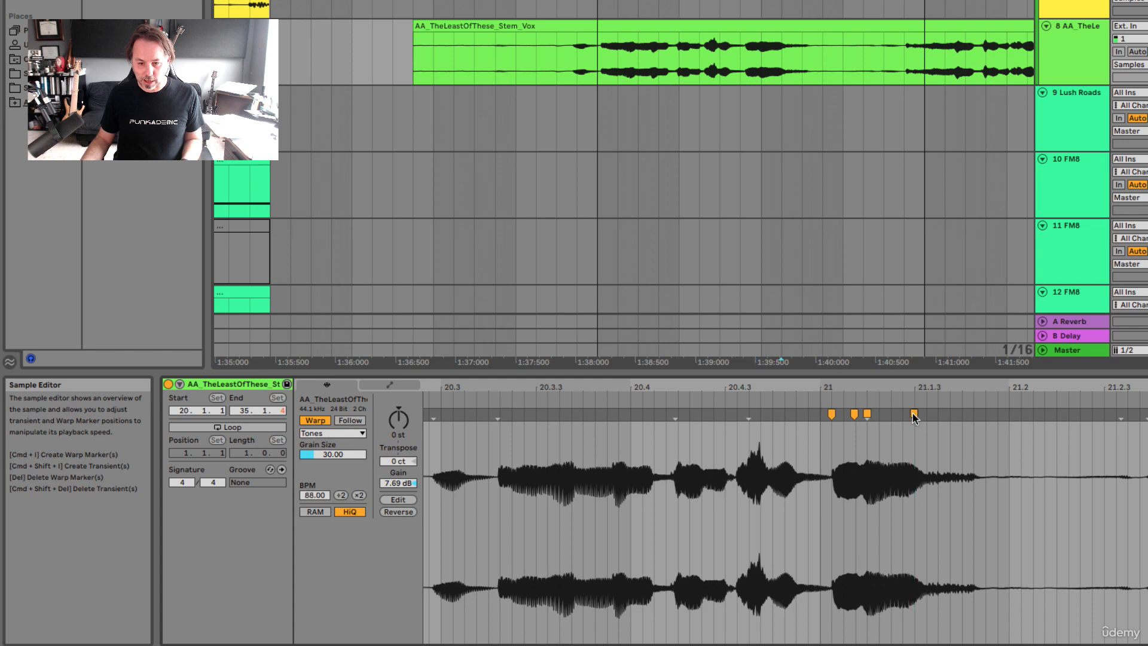
{"action": "mouse_move", "coordinate": [912, 413]}
{"action": "left_mouse_down"}
{"action": "mouse_move", "coordinate": [1114, 417]}
{"action": "mouse_move", "coordinate": [866, 413]}
{"action": "mouse_move", "coordinate": [1008, 418]}
{"action": "mouse_move", "coordinate": [992, 420]}
{"action": "left_mouse_up"}
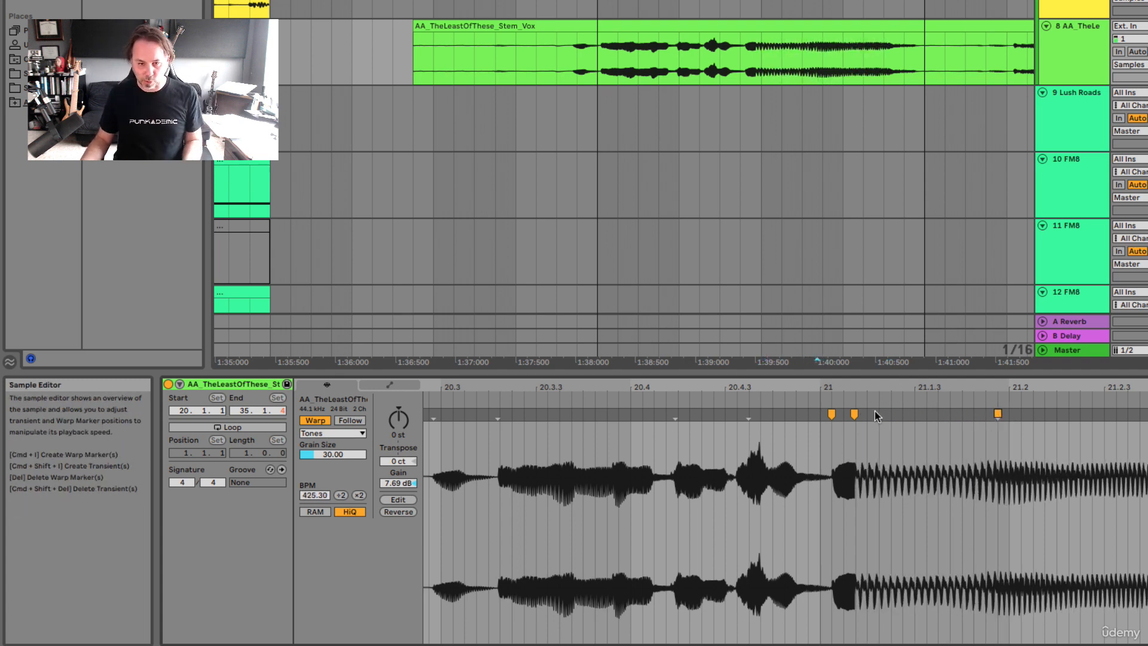
{"action": "key", "text": "space"}
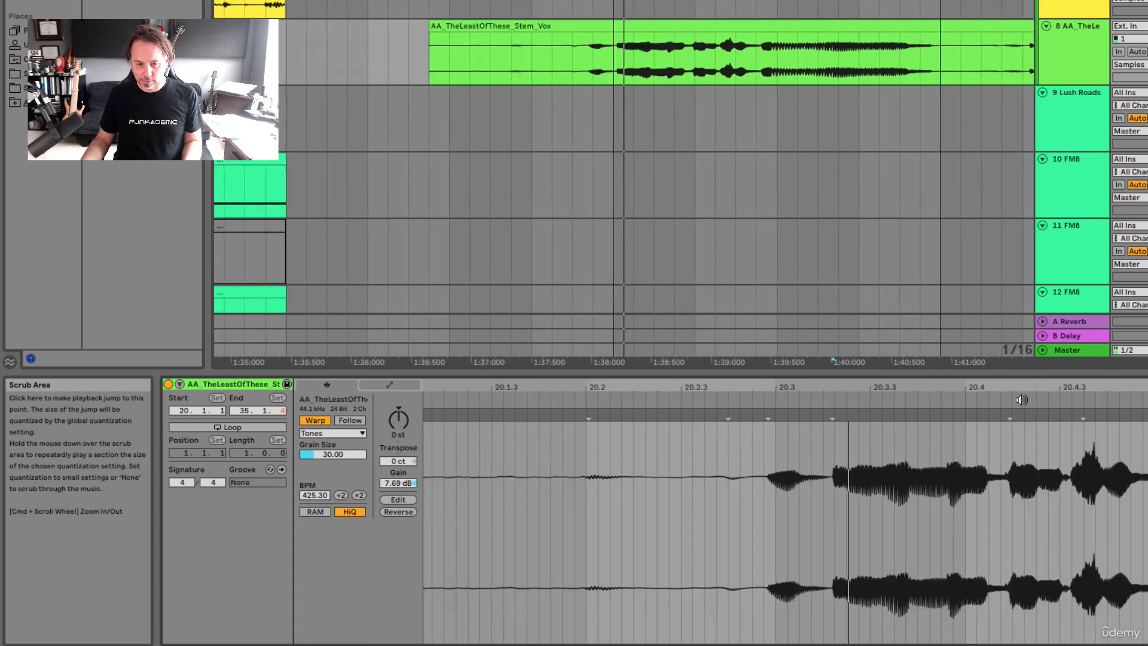
{"action": "key", "text": "space"}
Even out the note's stretch by moving its second warp marker to about 21.1.3 and its third to 21.2, auditioning the adjustments
{"action": "scroll", "coordinate": [1032, 466], "scroll_direction": "right", "scroll_amount": 10}
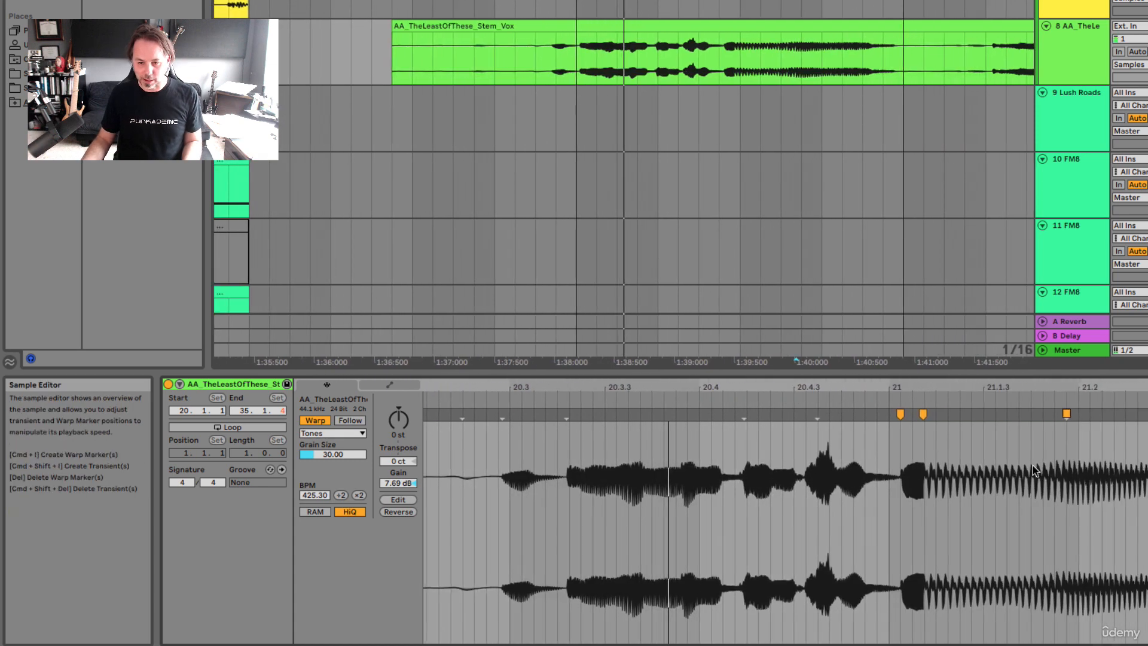
{"action": "left_click_drag", "start_coordinate": [834, 417], "coordinate": [1010, 412]}
{"action": "key", "text": "space"}
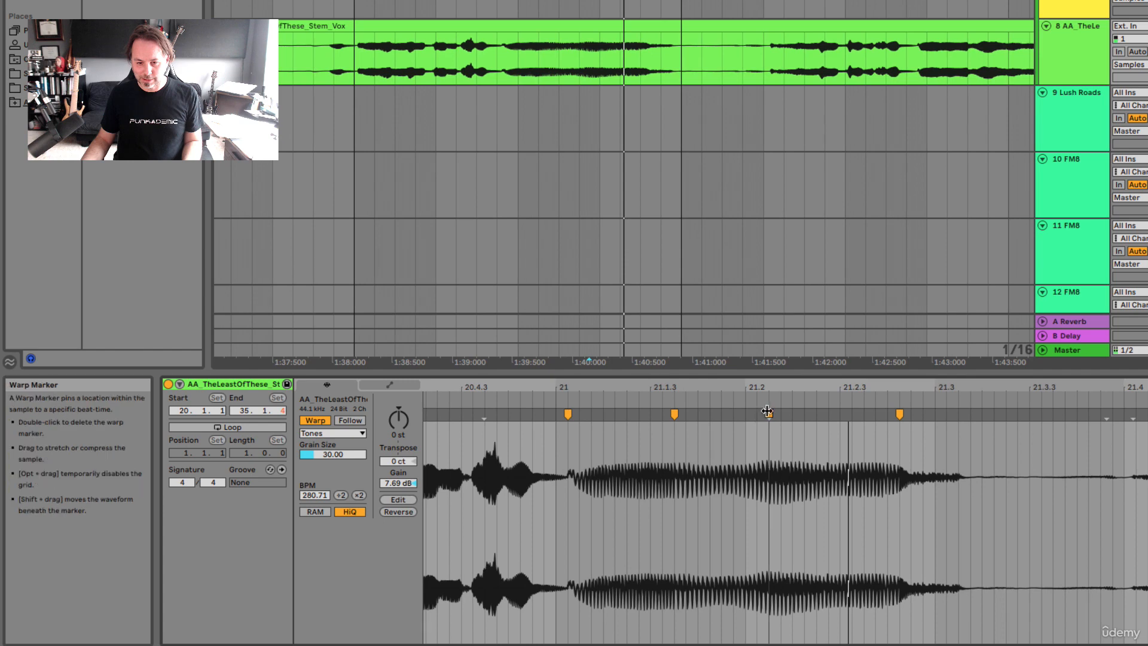
{"action": "left_click_drag", "start_coordinate": [766, 413], "coordinate": [742, 412]}
{"action": "key", "text": "space"}
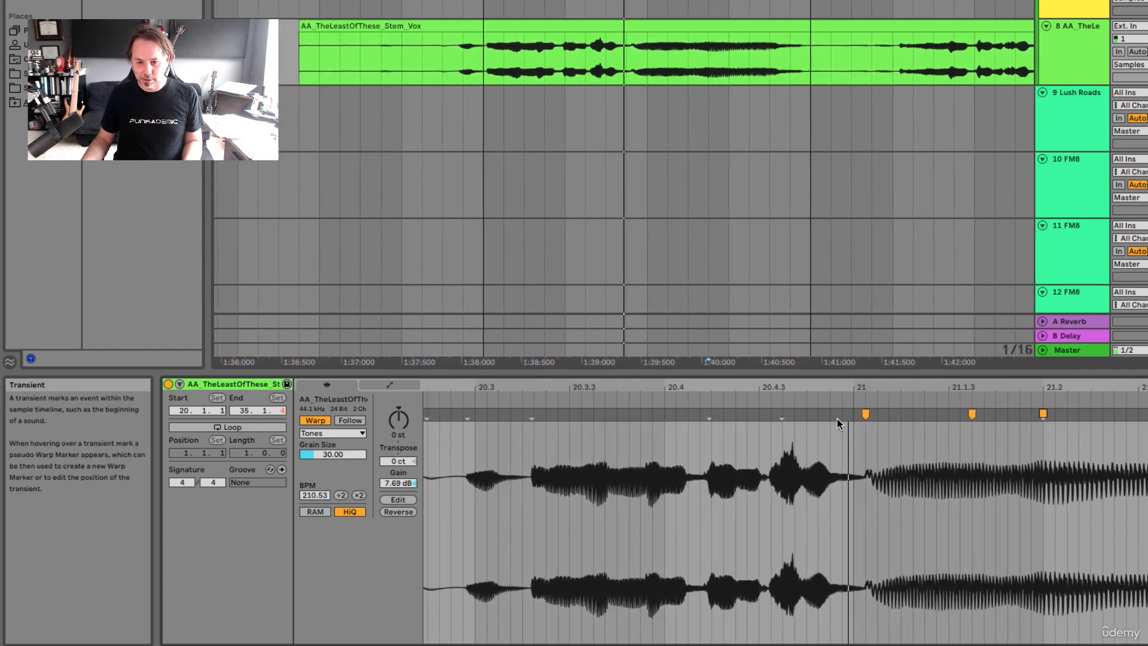
{"action": "key", "text": "space"}
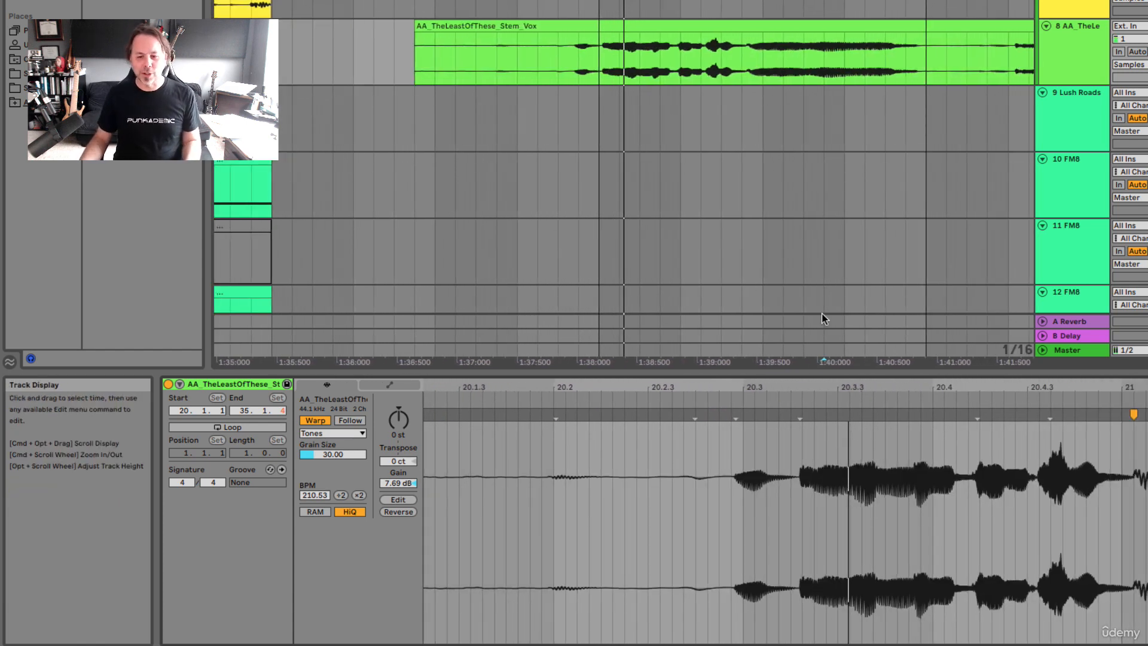
Review the note's four warp markers and select the whole vocal clip in the arrangement
{"action": "scroll", "coordinate": [837, 482], "scroll_direction": "right", "scroll_amount": 5}
{"action": "scroll", "coordinate": [838, 481], "scroll_direction": "right", "scroll_amount": 3}
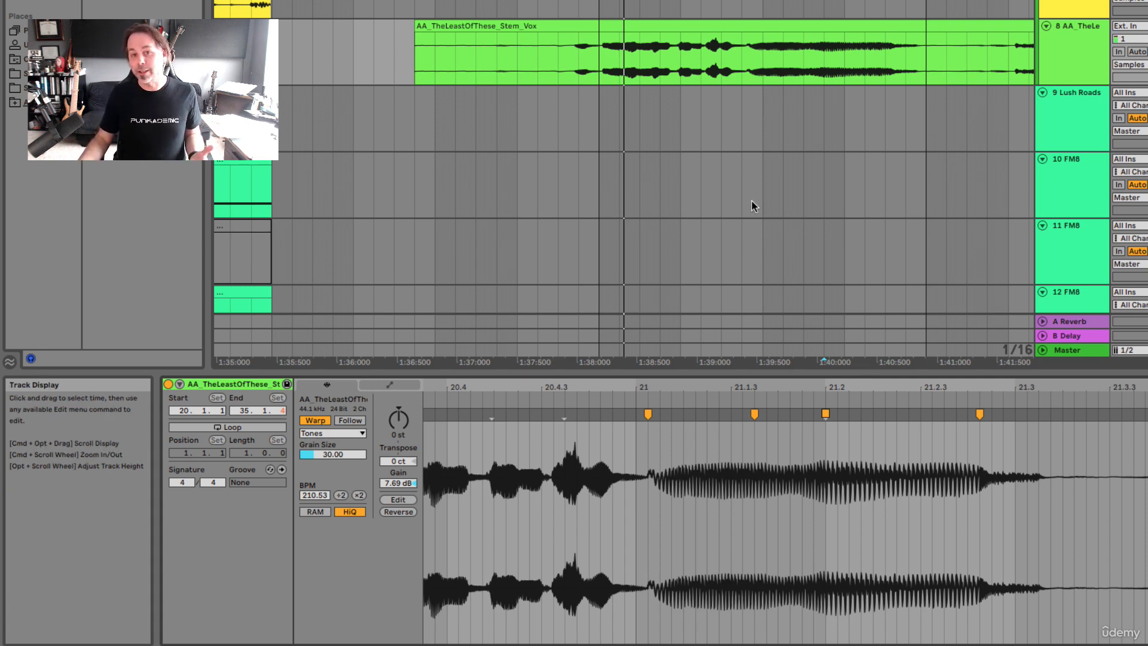
{"action": "left_click", "coordinate": [711, 27]}
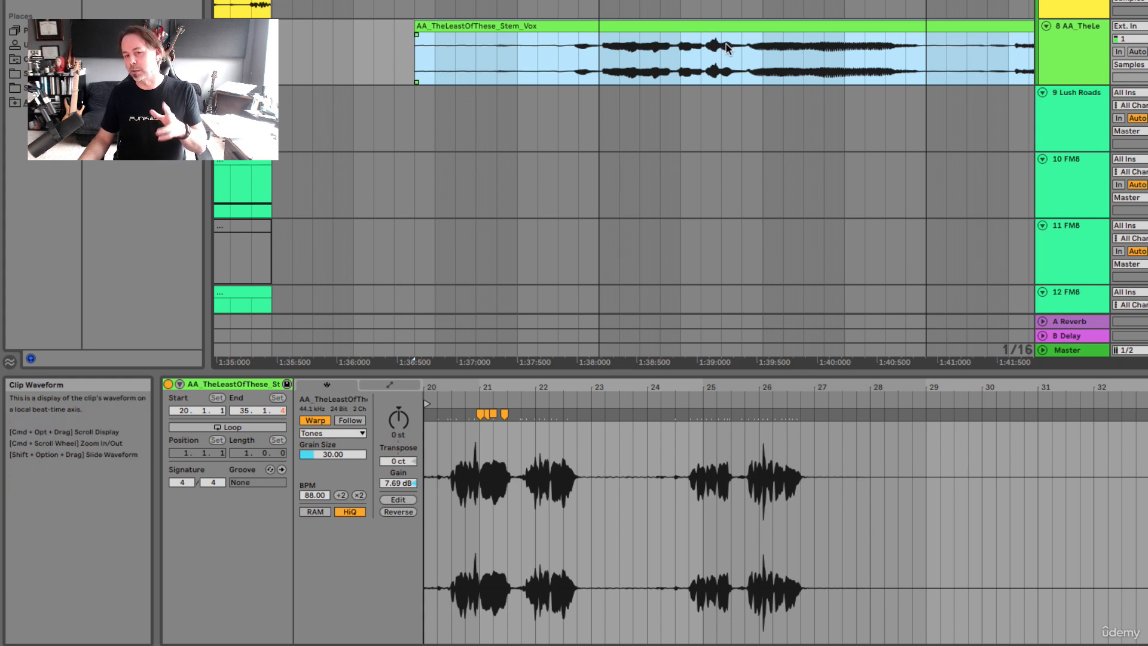